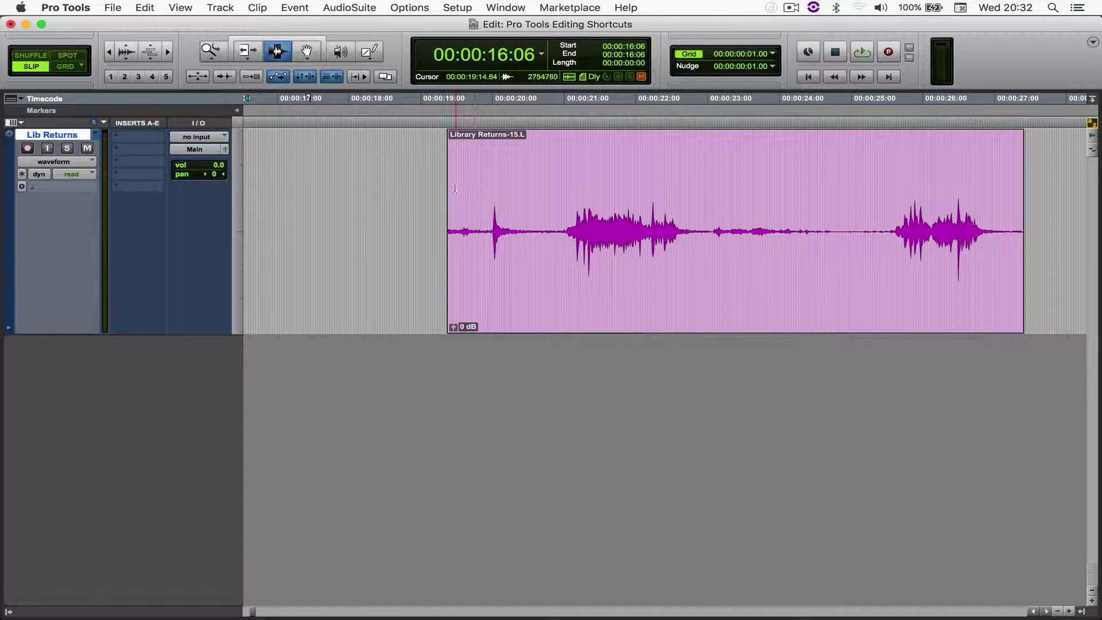
# Trim the start of the Library Returns-15.L clip to 00:00:20:18, and undo the trim.
pyautogui.click(536, 226)
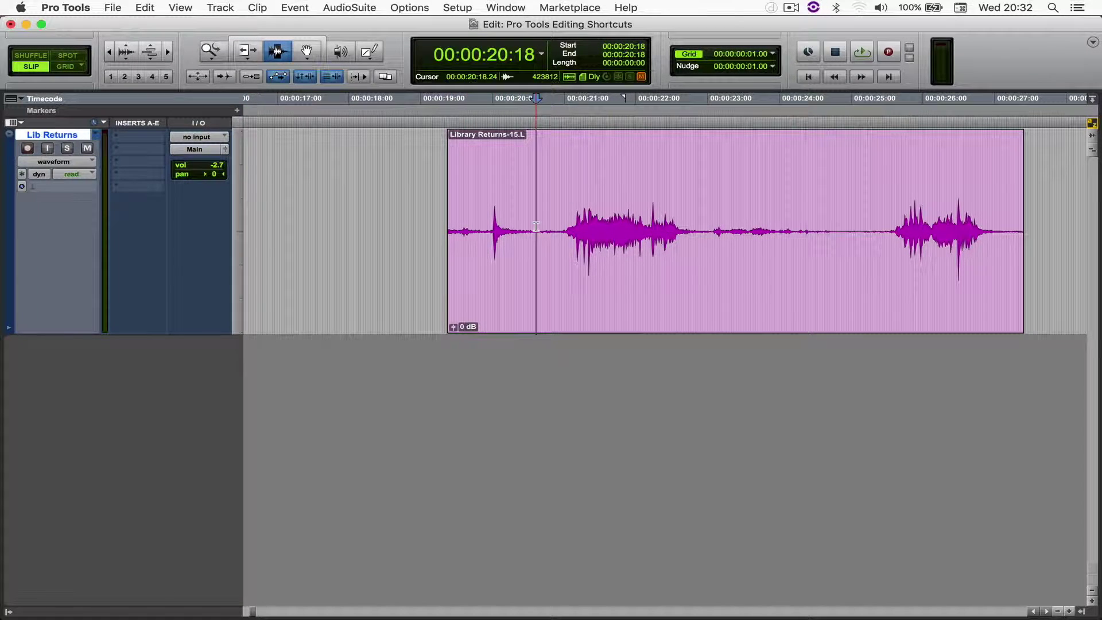
pyautogui.press('a')
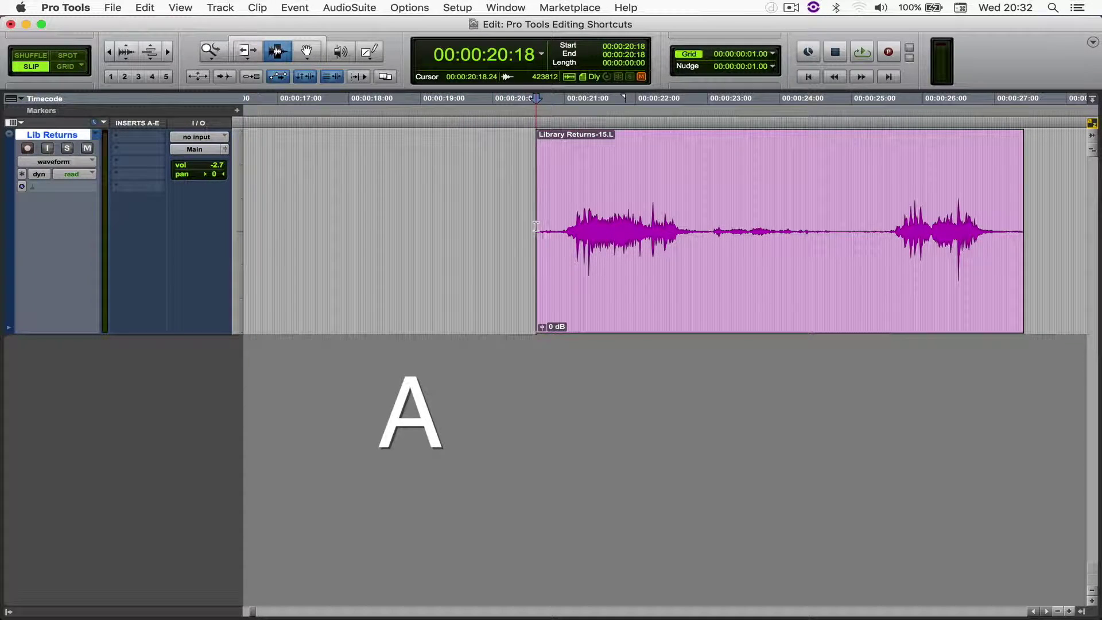
pyautogui.press('super+z')
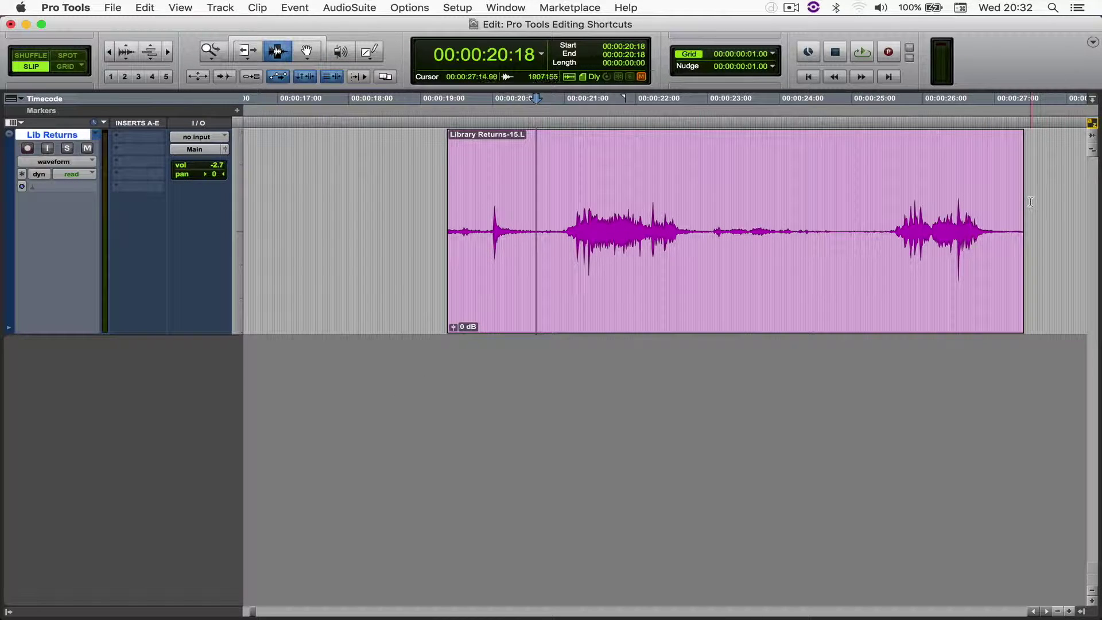
# Trim the end of the Library Returns-15.L clip to 00:00:25:02, and undo the trim.
pyautogui.click(856, 226)
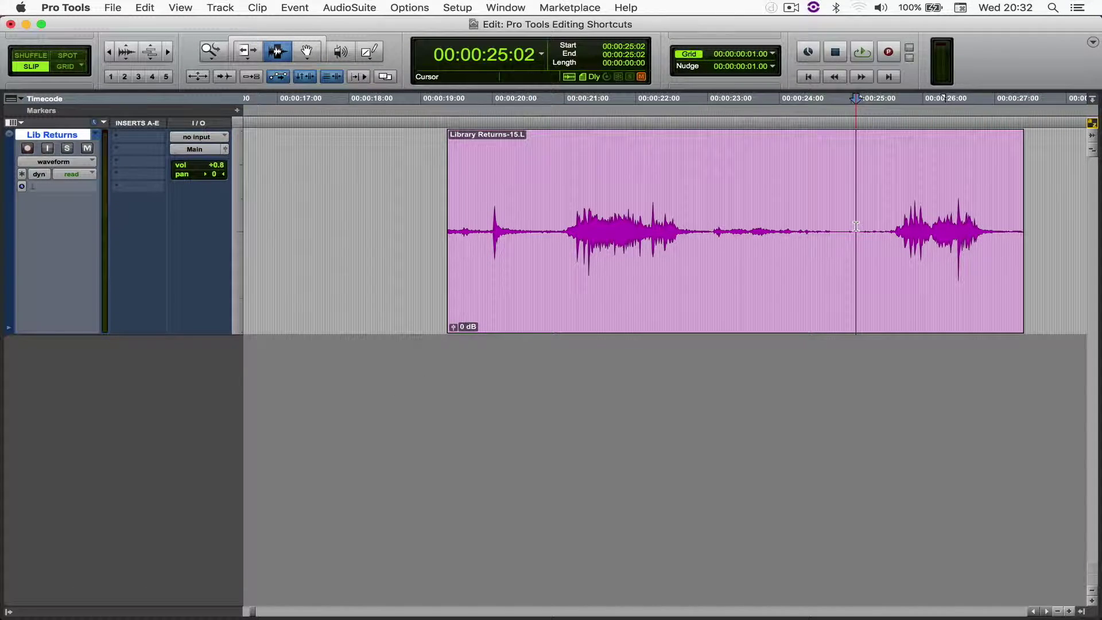
pyautogui.press('s')
pyautogui.press('super+z')
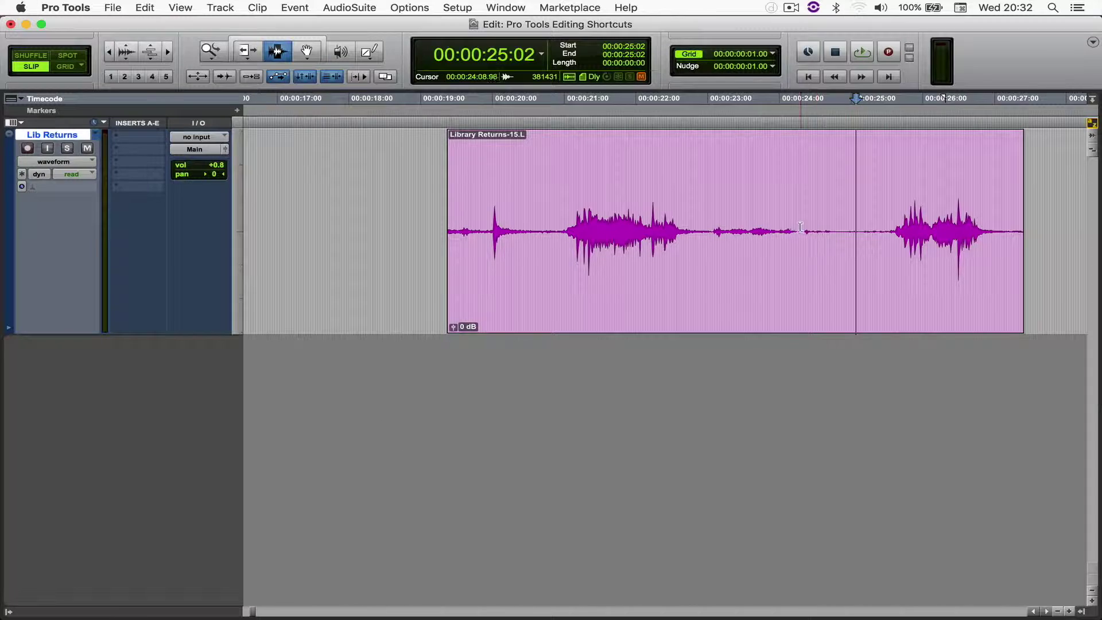
# Select the Library Returns-15.L clip, extend the selection to about 00:00:29:27, and trim the clip's end to fill the selection.
pyautogui.press('super+bracketleft')
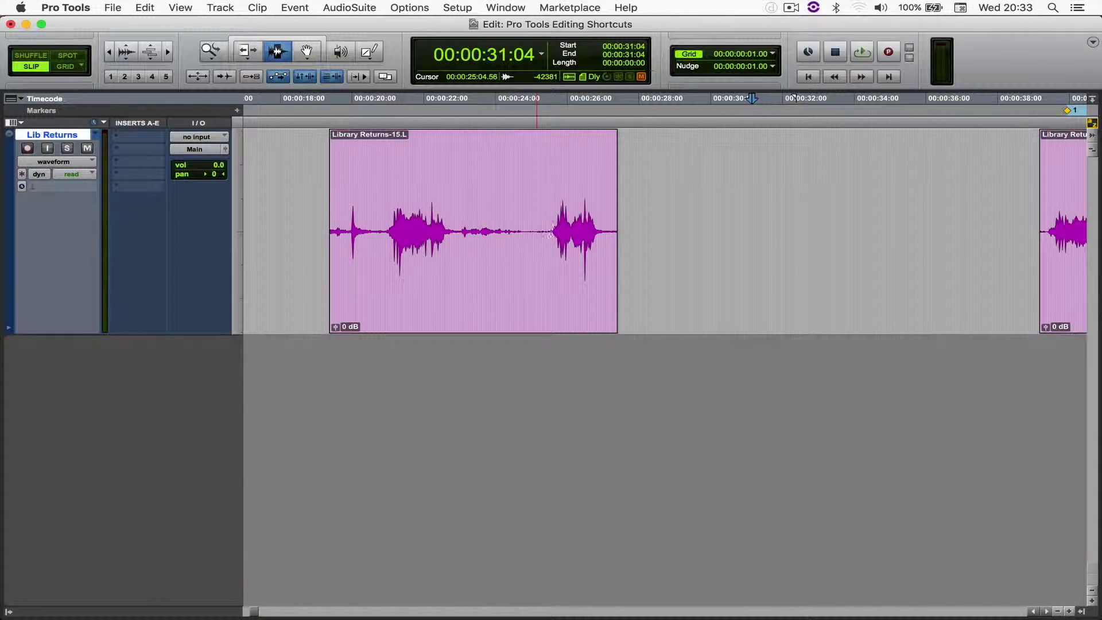
pyautogui.click(265, 187)
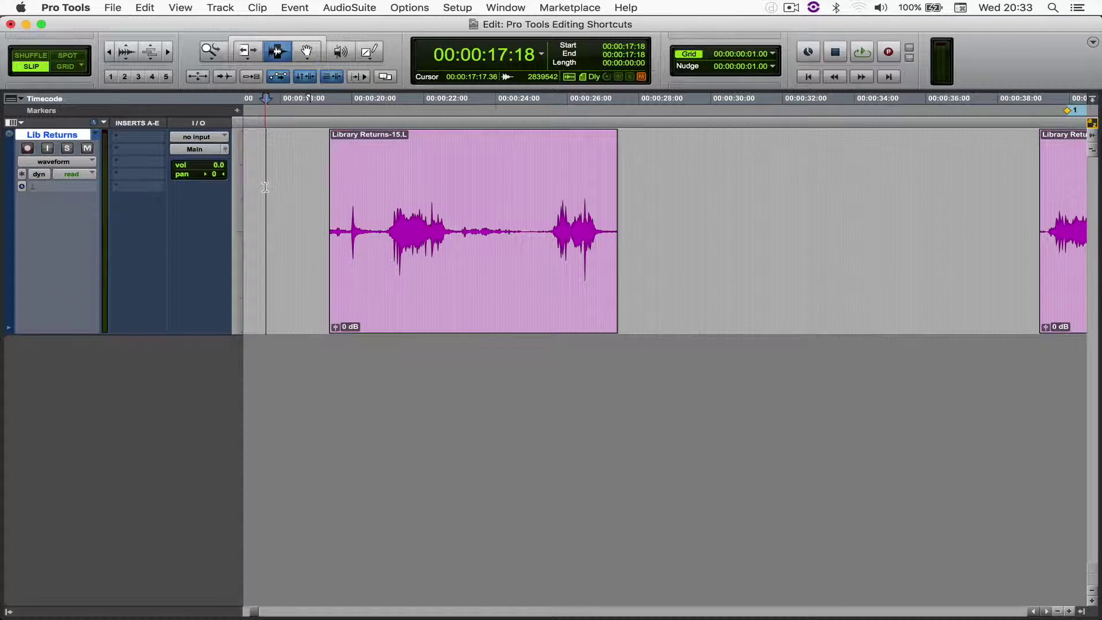
pyautogui.hscroll(-3, 265, 187)
pyautogui.doubleClick(508, 215)
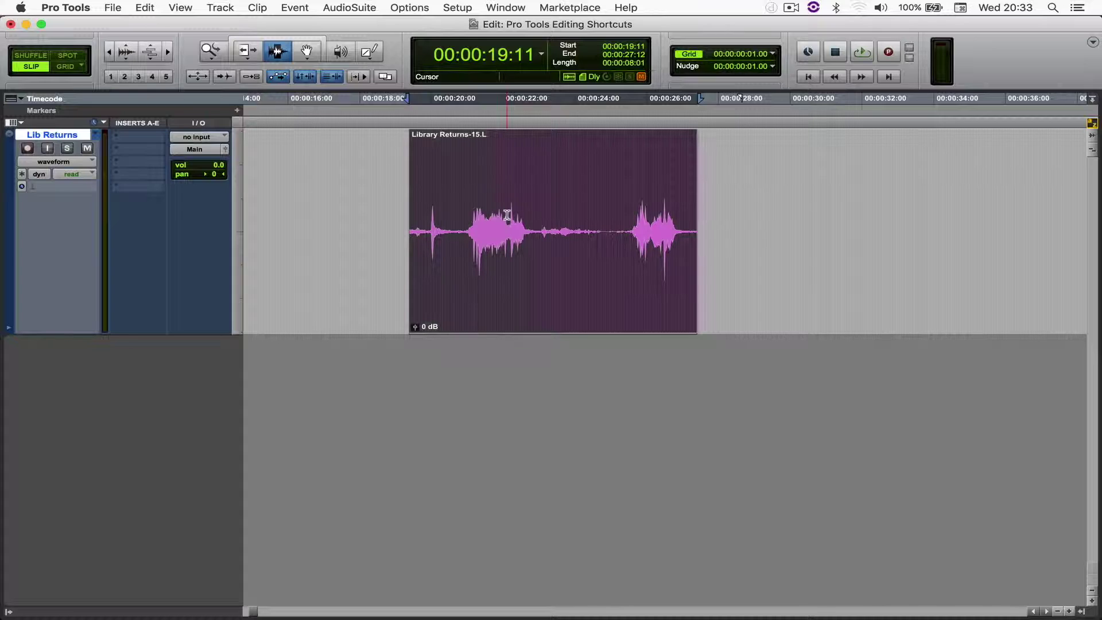
pyautogui.keyDown('shift'); pyautogui.click(788, 187); pyautogui.keyUp('shift')
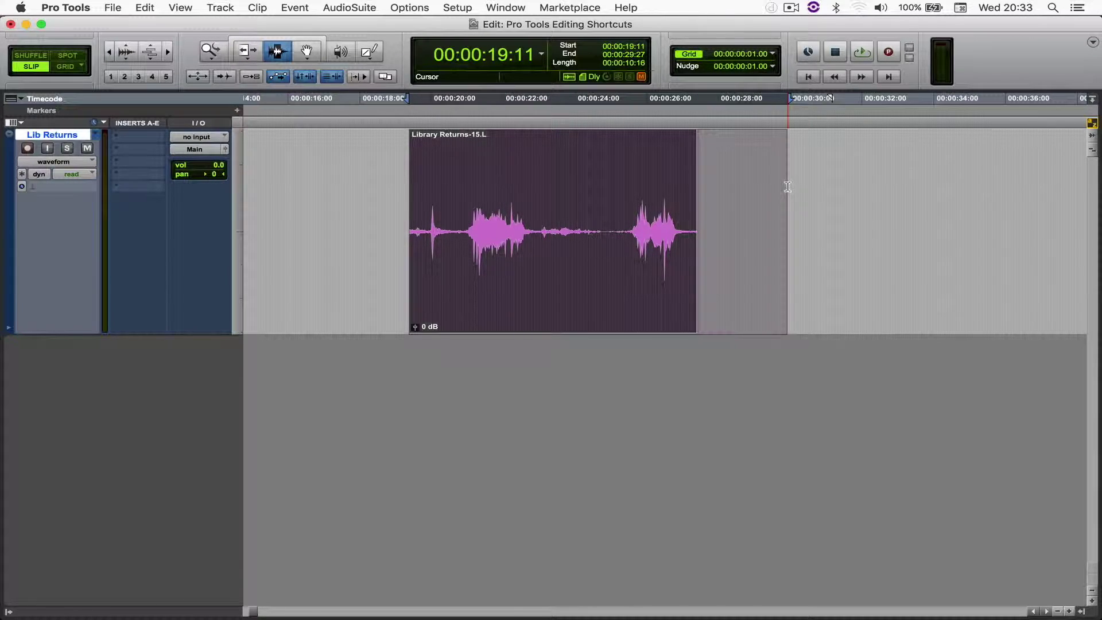
pyautogui.click(144, 7)
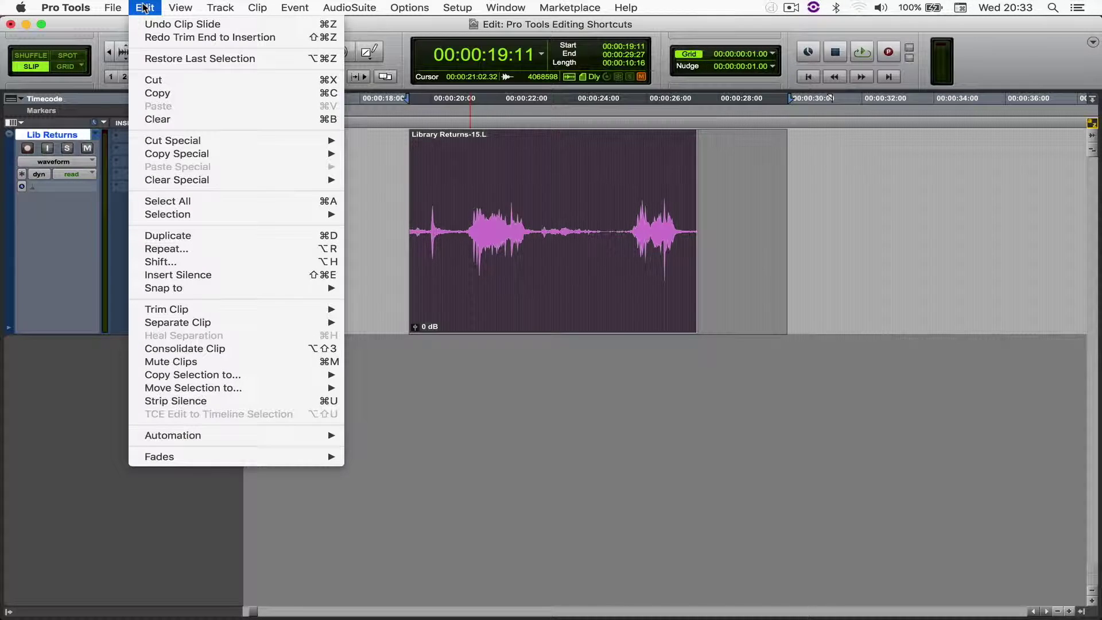
pyautogui.moveTo(177, 311)
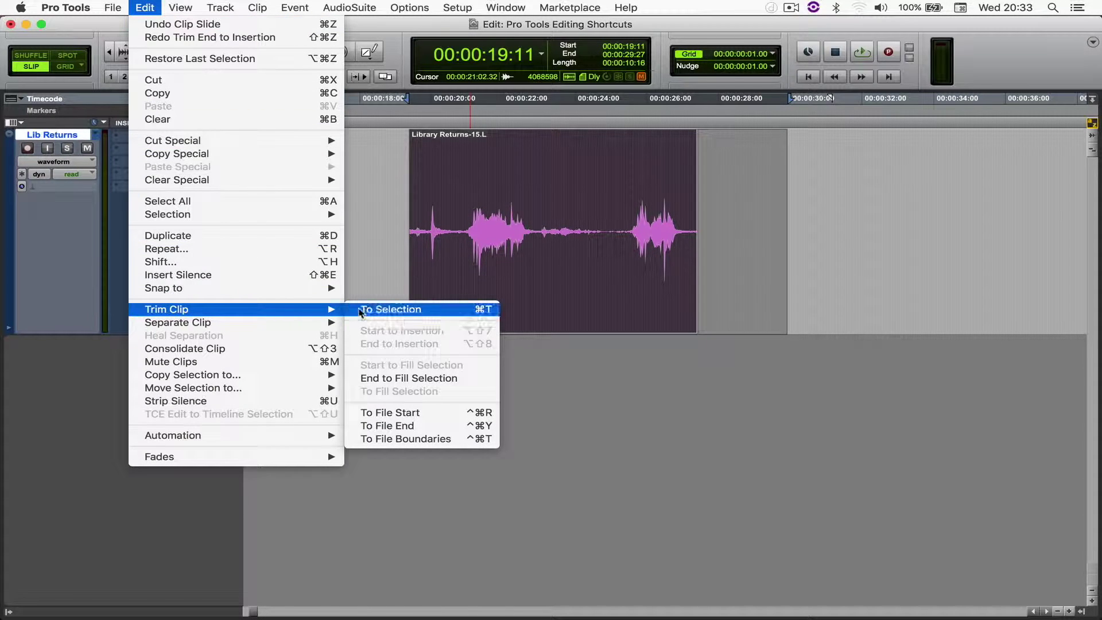
pyautogui.click(407, 379)
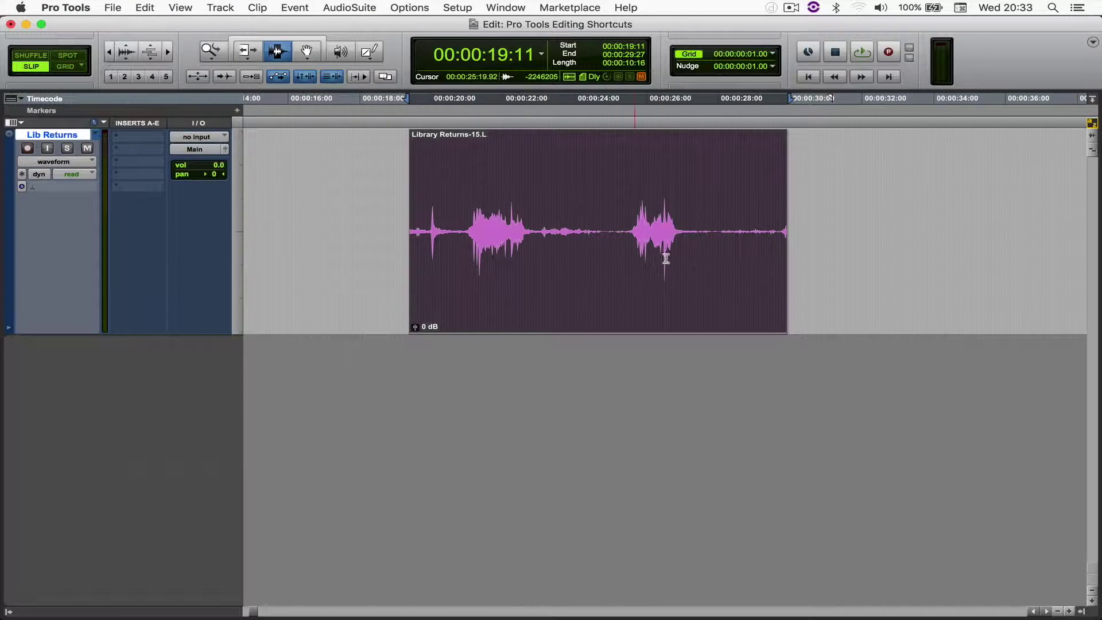
# Undo the end-to-fill-selection trim, redo it for comparison, and undo it again.
pyautogui.press('super+z')
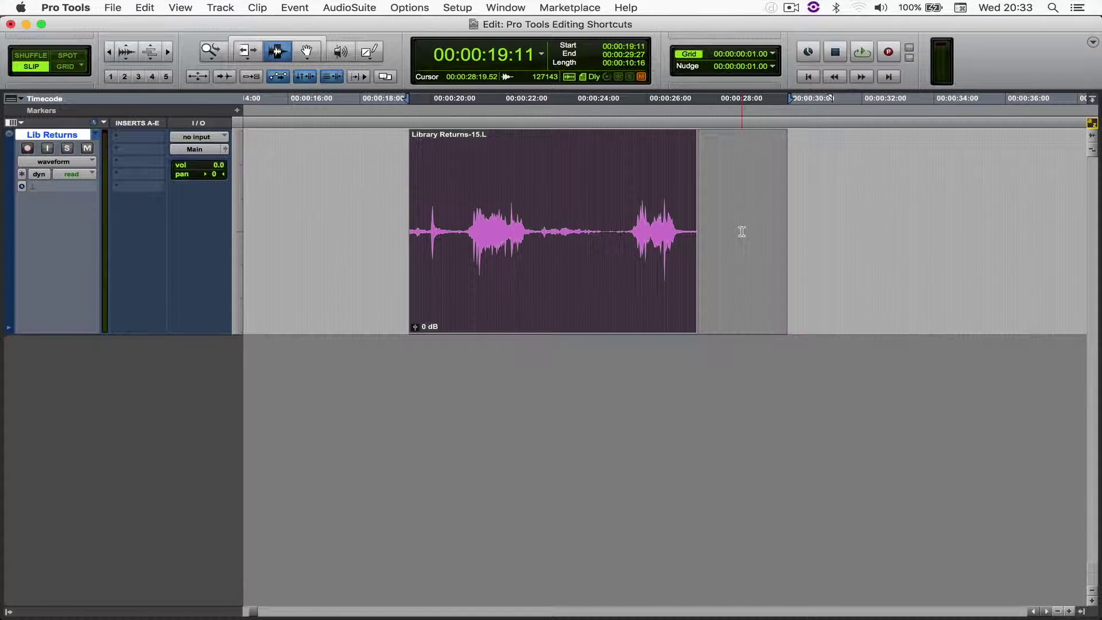
pyautogui.press('super+shift+z')
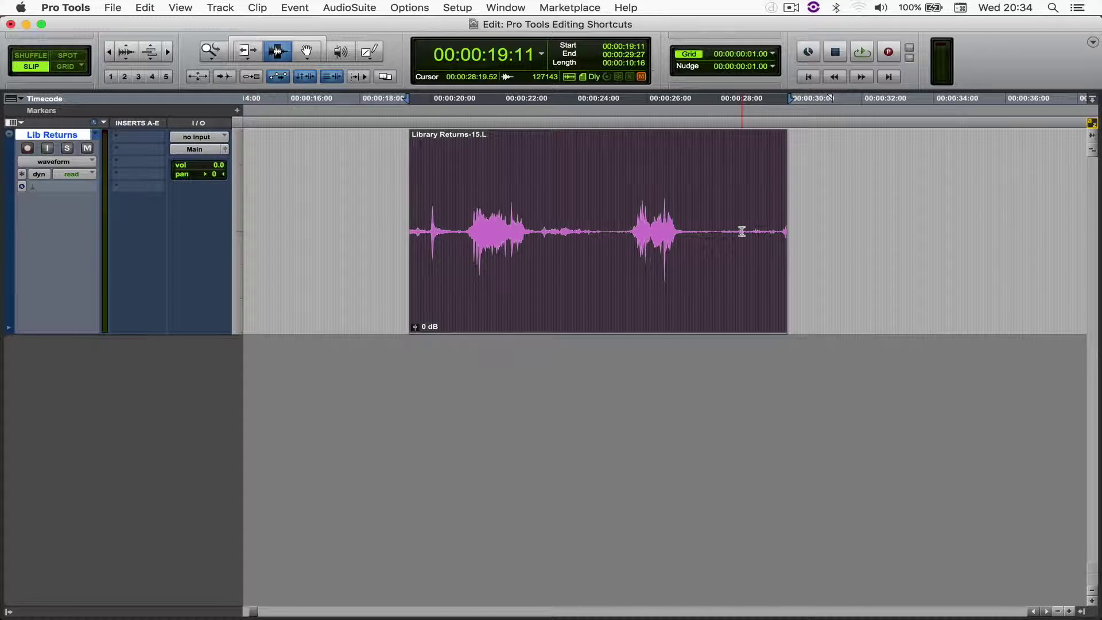
pyautogui.press('super+z')
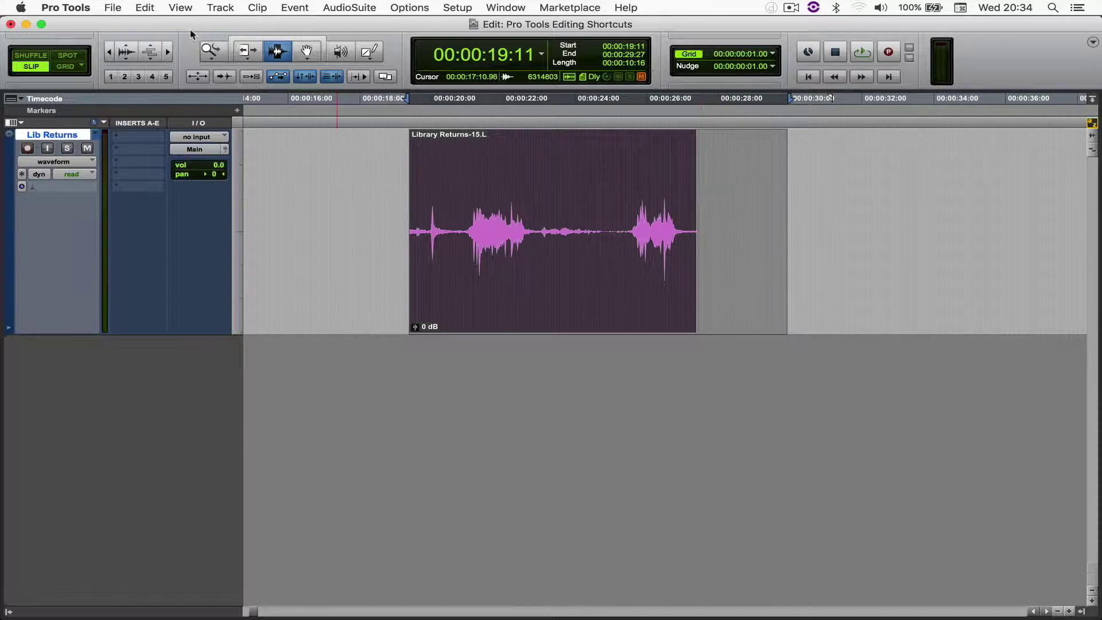
# Examine which Trim Clip commands lack an assigned keyboard shortcut.
pyautogui.click(143, 7)
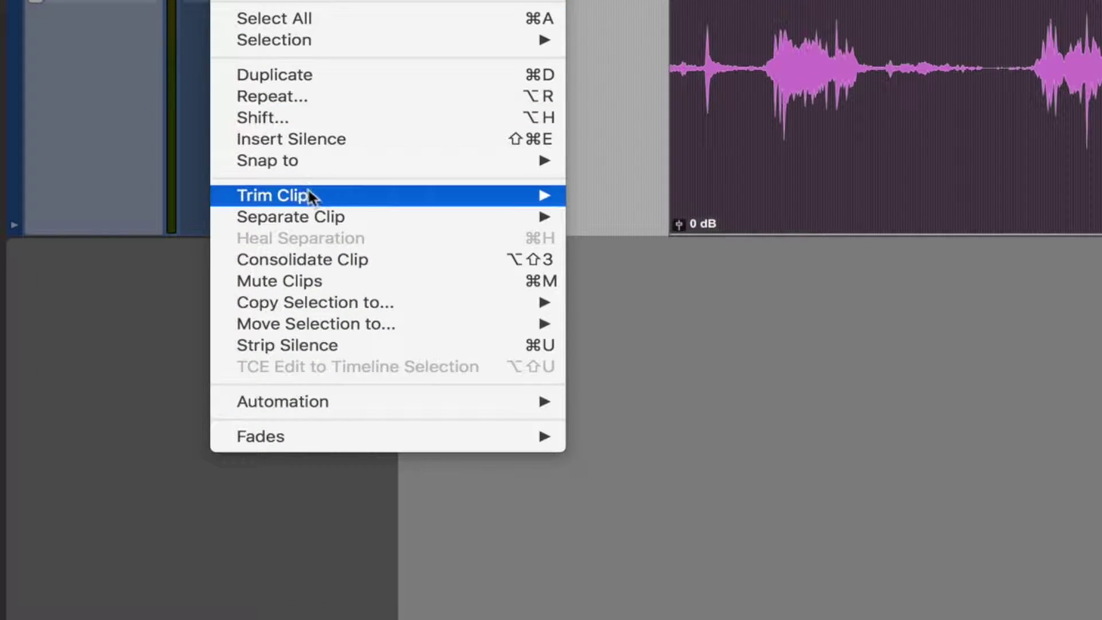
pyautogui.moveTo(190, 311)
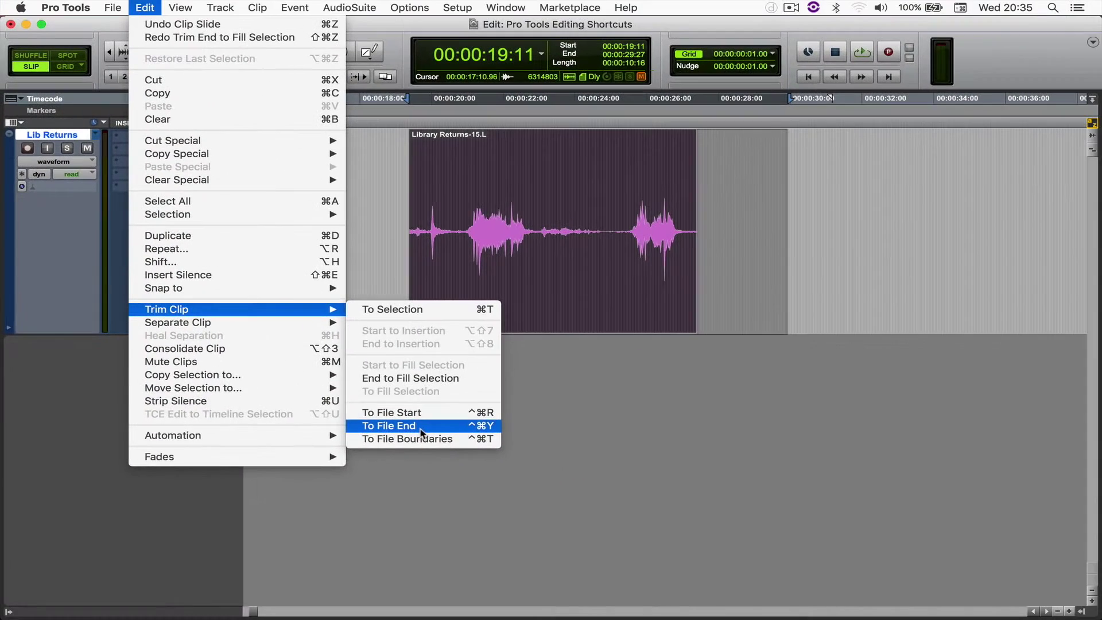
pyautogui.click(839, 307)
# Switch to System Preferences and select Pro Tools in the application-specific keyboard shortcuts.
pyautogui.press('super+Tab')
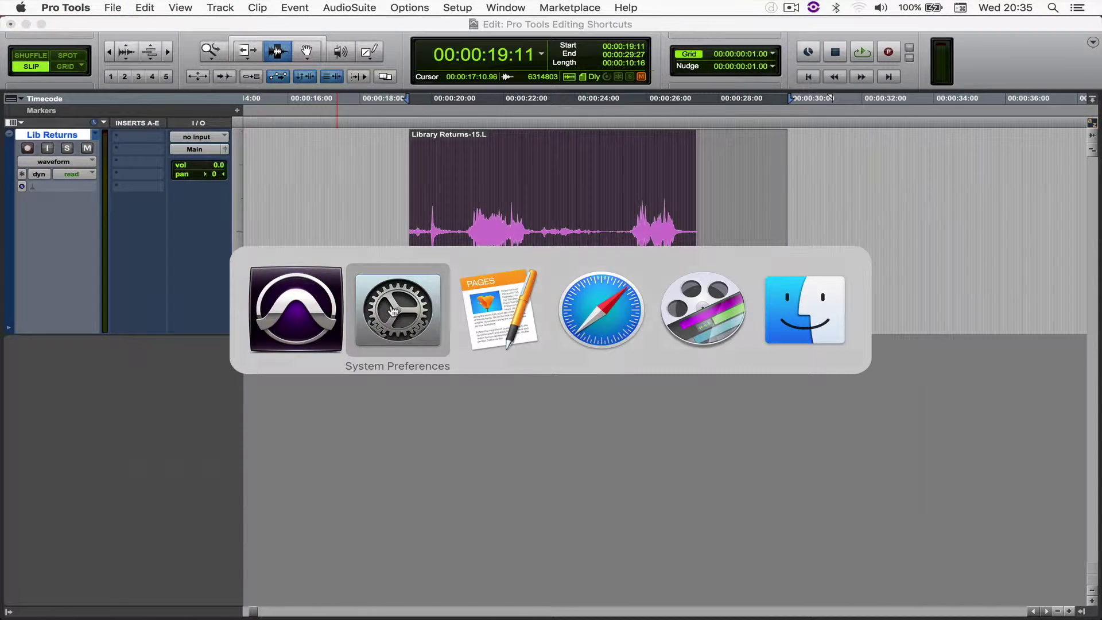
pyautogui.click(393, 310)
pyautogui.click(534, 253)
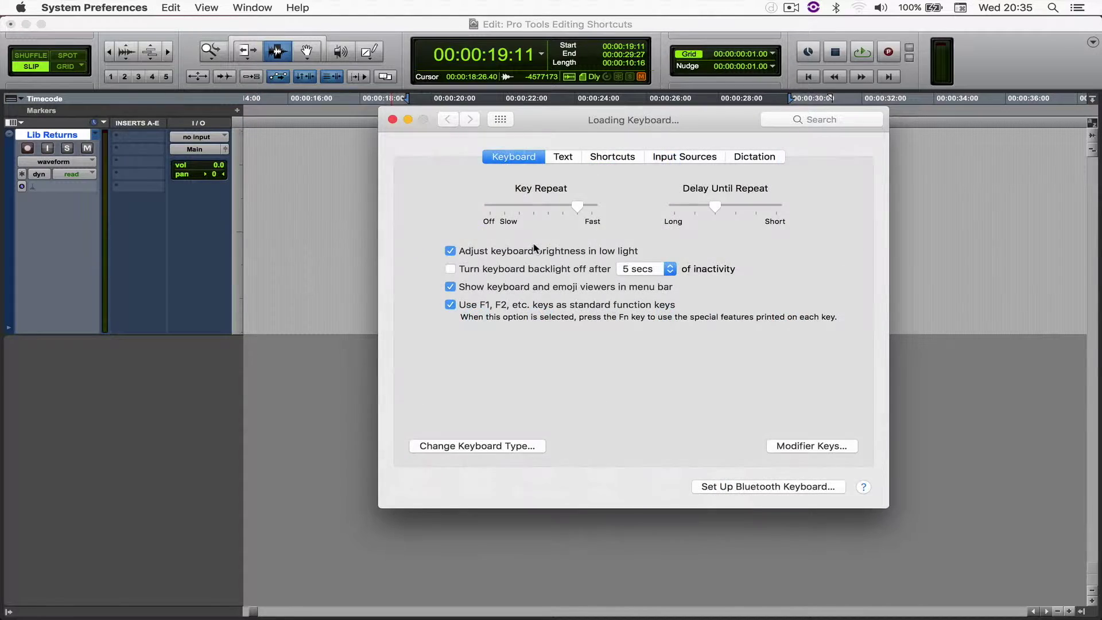
pyautogui.click(613, 158)
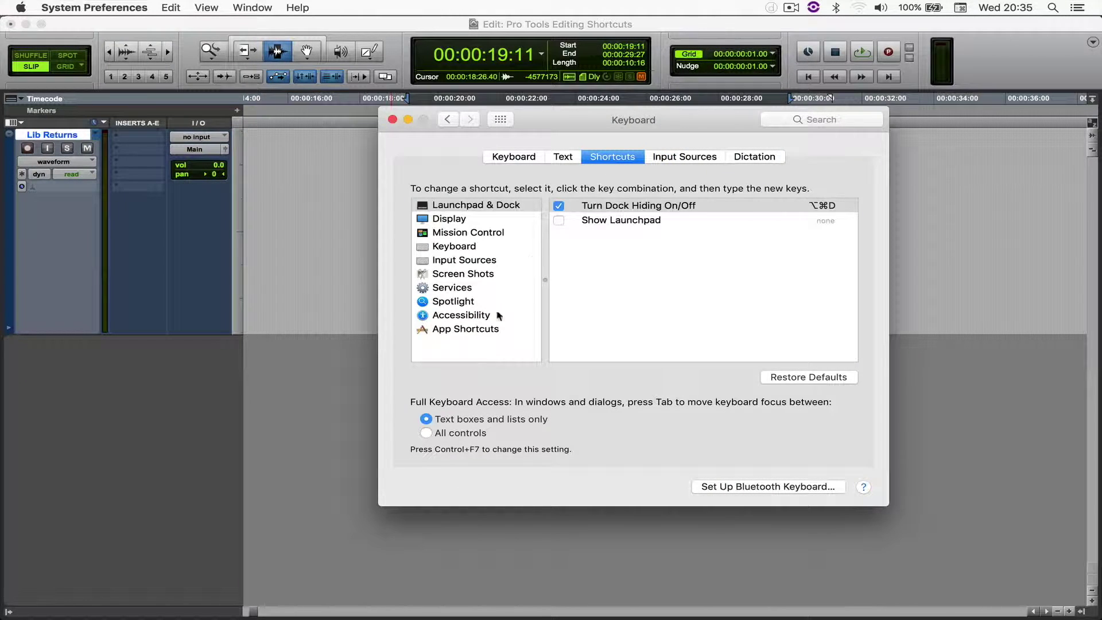
pyautogui.click(479, 330)
pyautogui.click(609, 235)
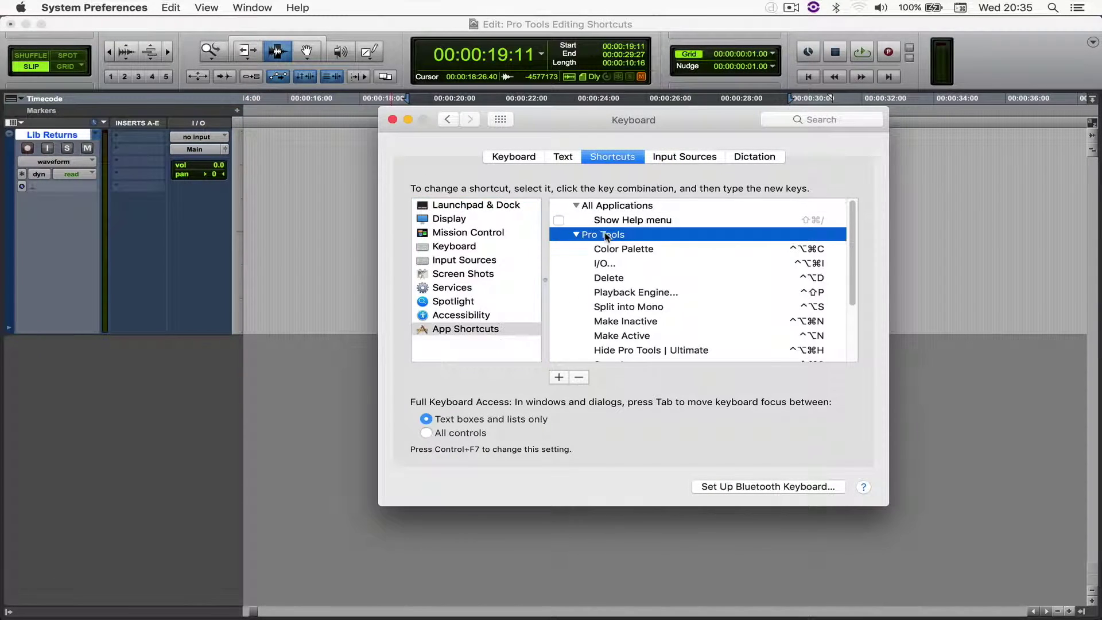
# Add a Pro Tools shortcut for "End to Fill Selection" assigned to Control+Command+U.
pyautogui.click(559, 378)
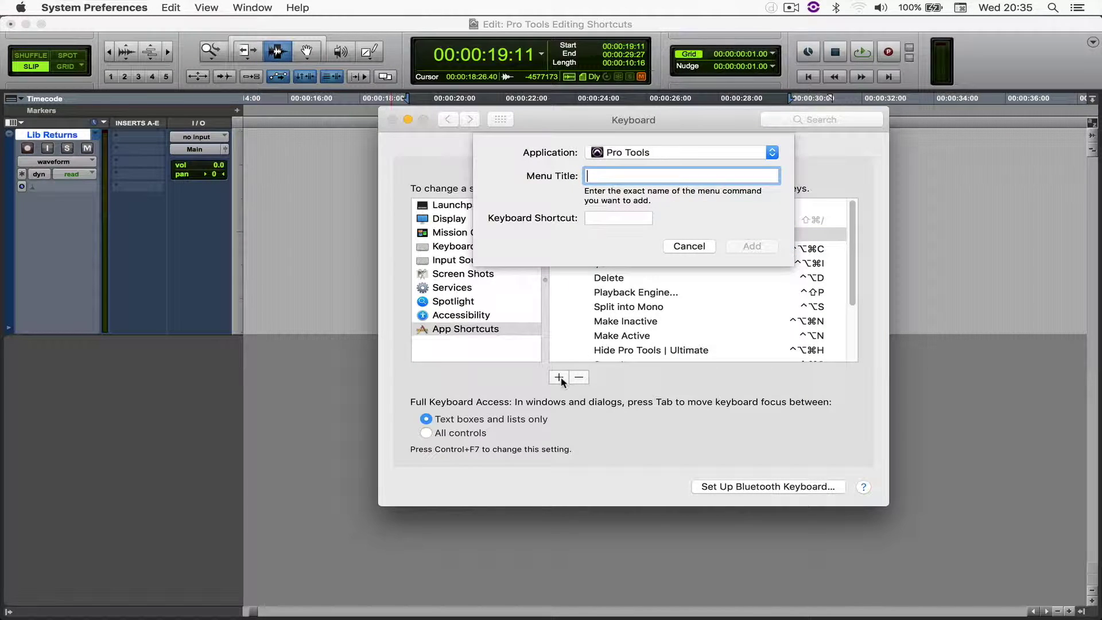
pyautogui.write('End to Fill Selection')
pyautogui.press('Tab')
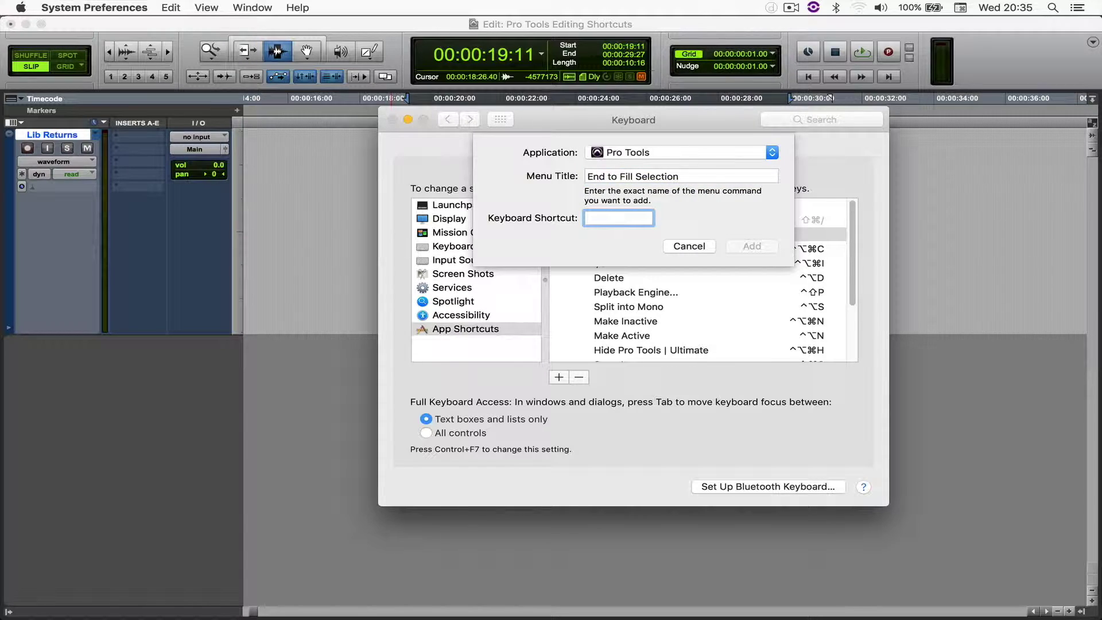
pyautogui.press('ctrl+super+u')
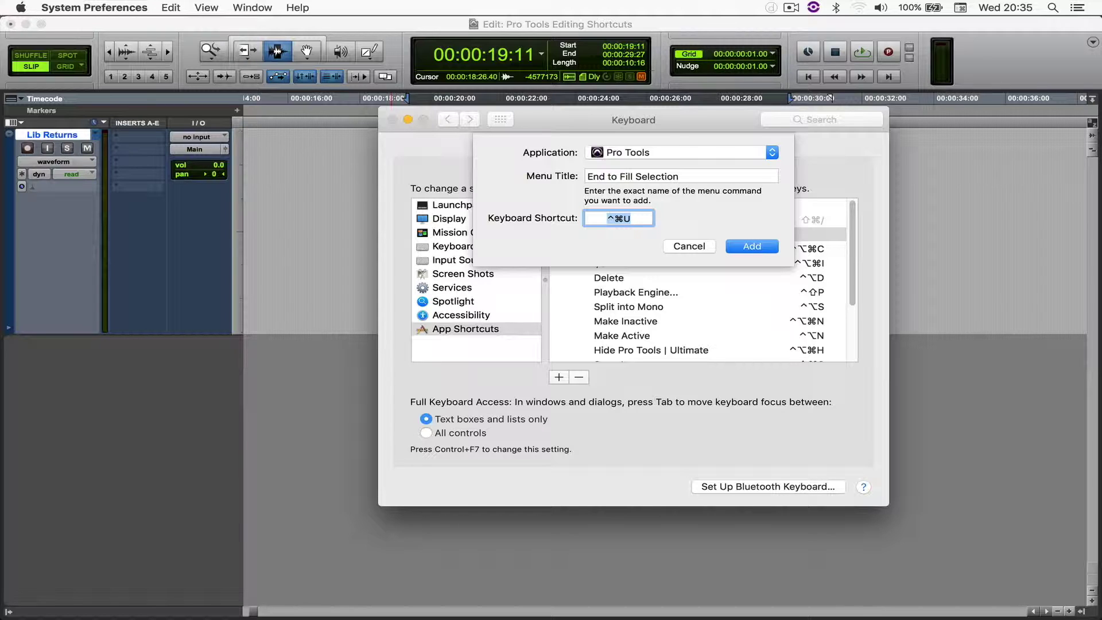
pyautogui.press('Return')
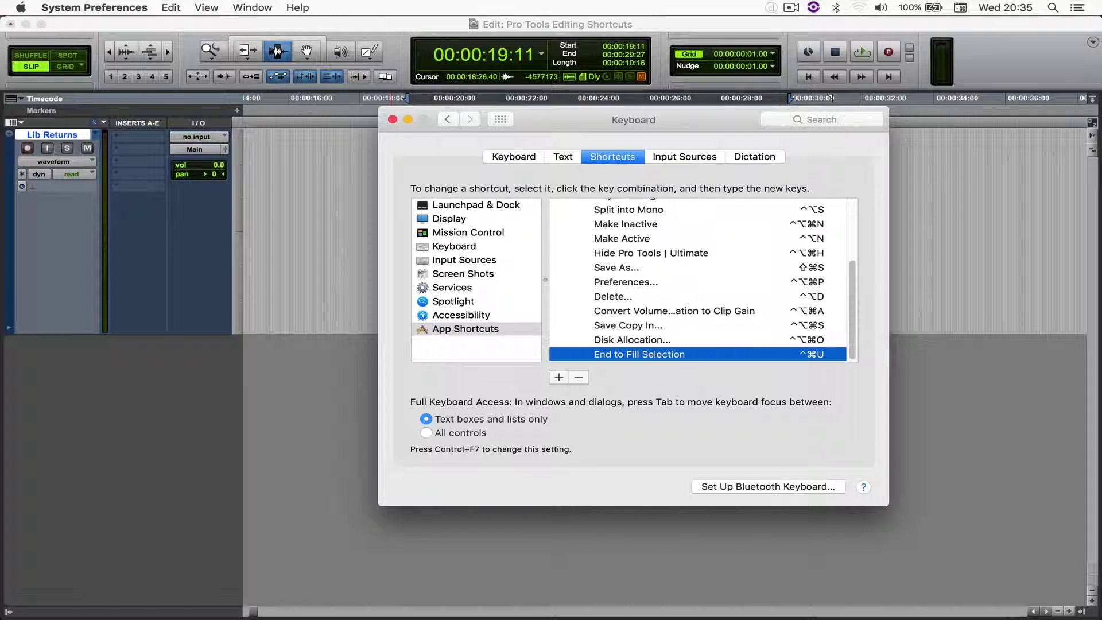
# Add a Pro Tools shortcut for "Start to Fill Selection" assigned to Control+Command+E.
pyautogui.click(559, 379)
pyautogui.write('Start to Fill Selection')
pyautogui.press('Tab')
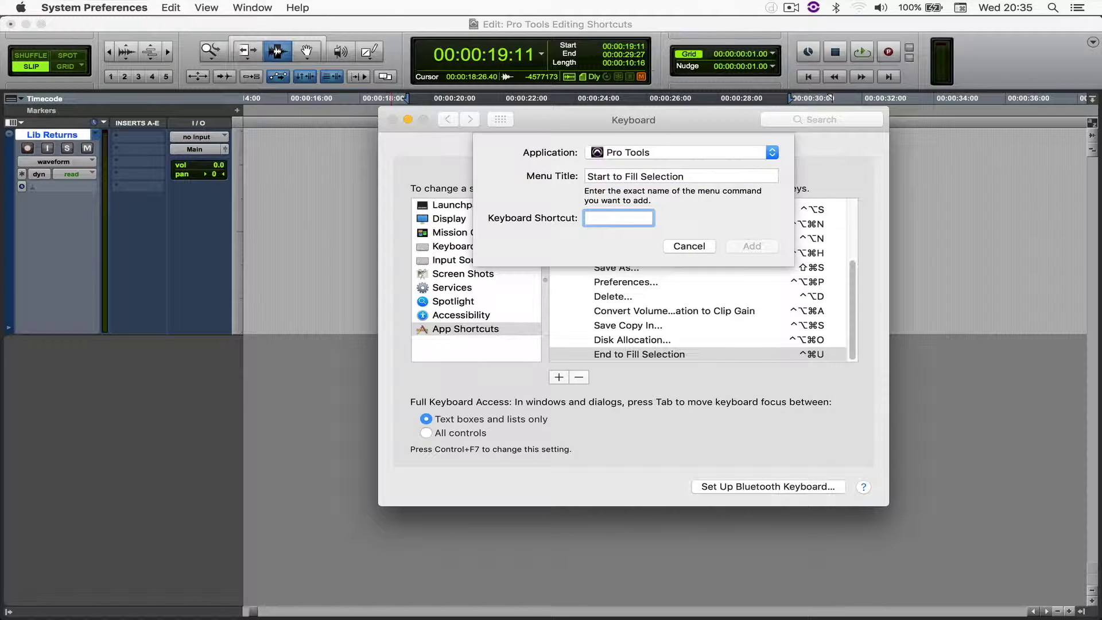
pyautogui.press('ctrl+super+e')
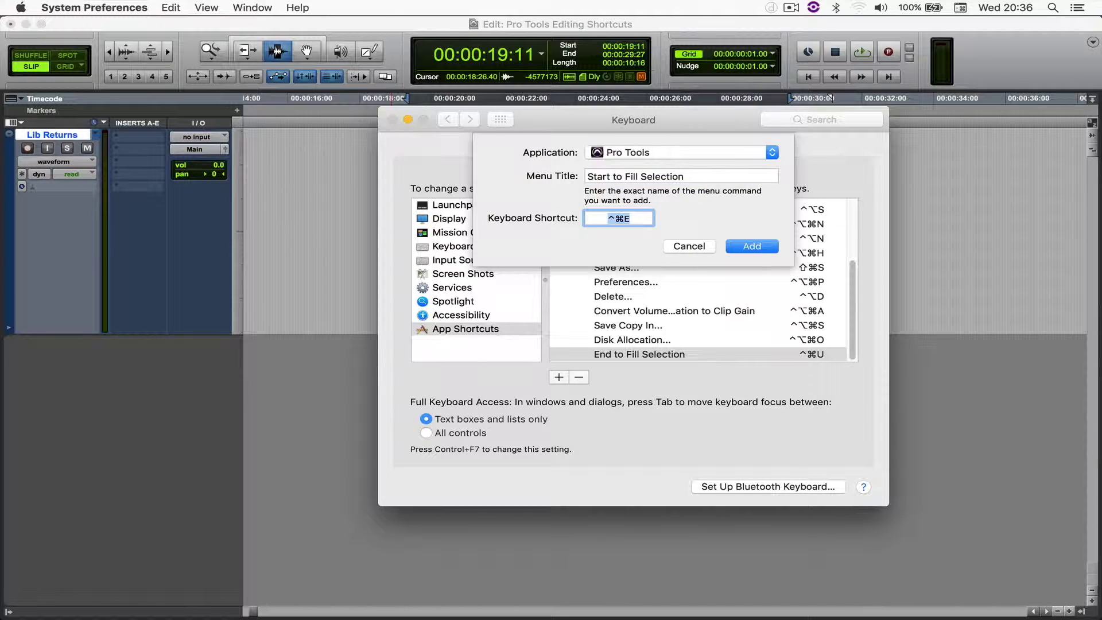
pyautogui.press('Return')
# Add a Pro Tools shortcut for "To Fill Selection" assigned to Control+Command+F.
pyautogui.click(561, 378)
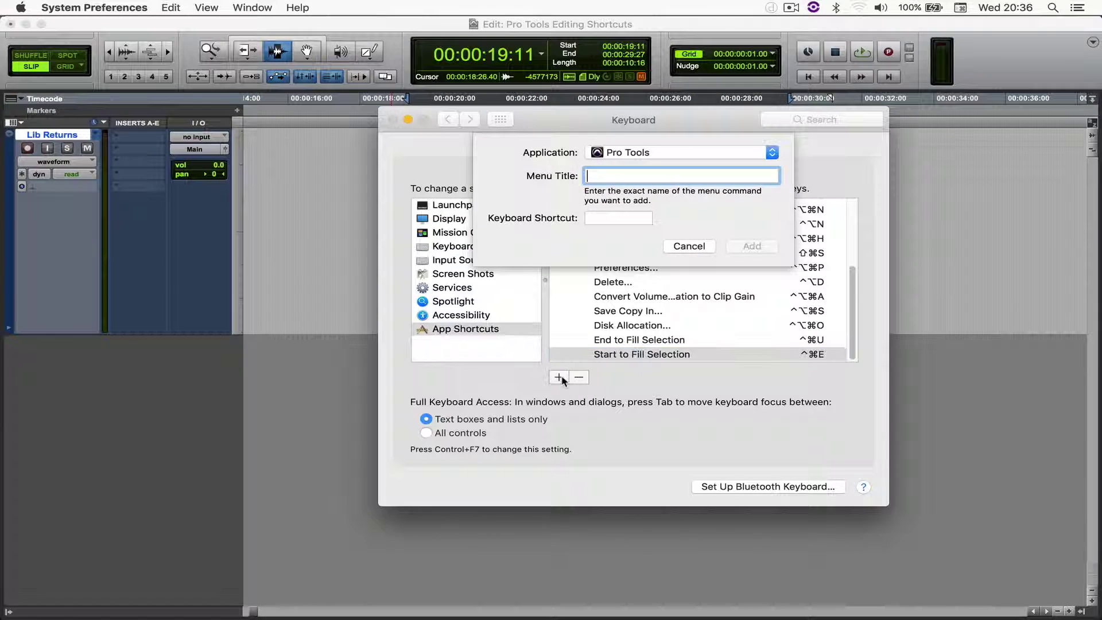
pyautogui.write('To Fill Selection')
pyautogui.press('Tab')
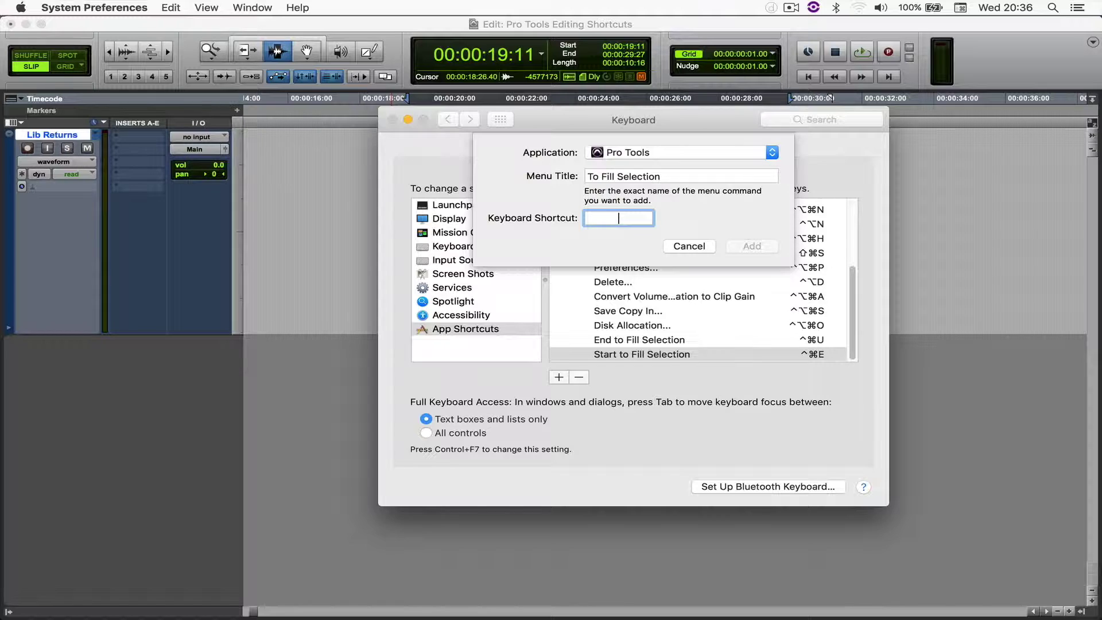
pyautogui.press('ctrl+super+f')
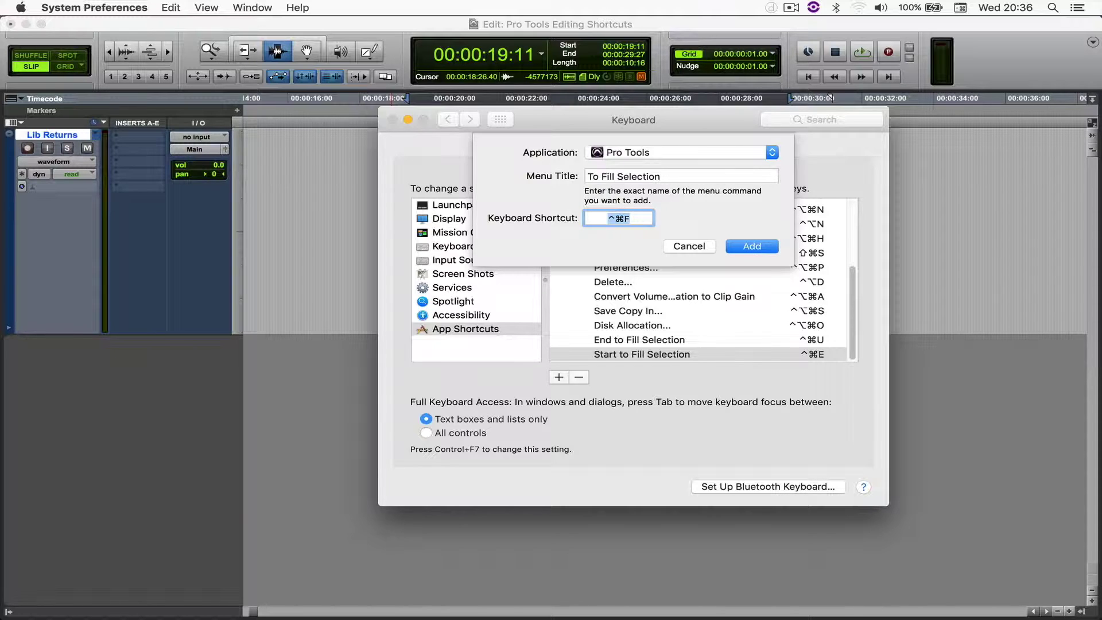
pyautogui.click(753, 246)
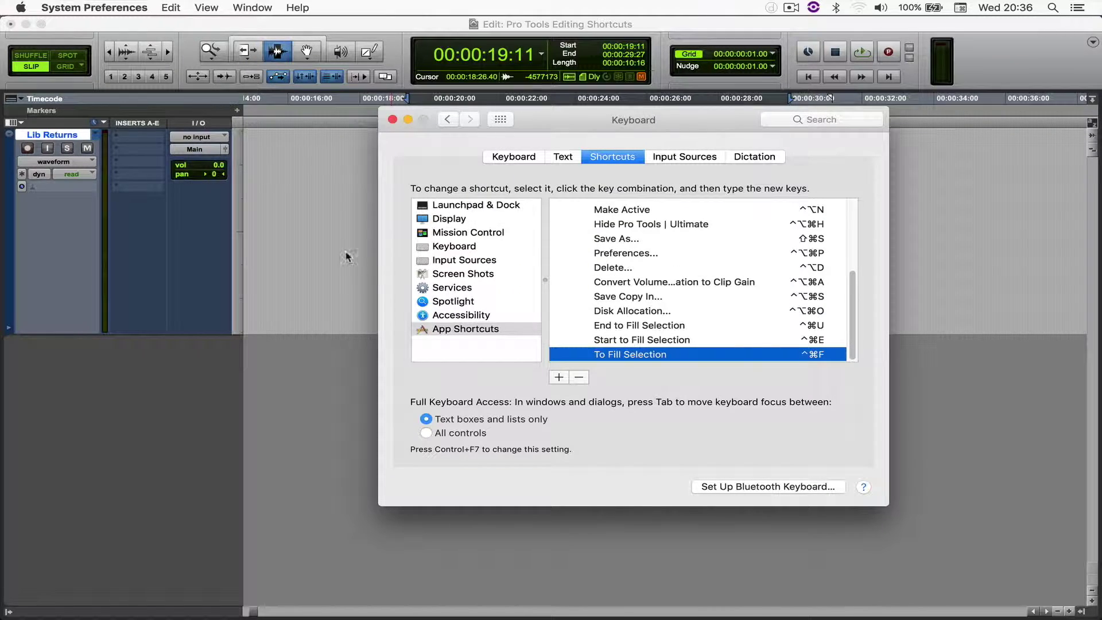
# Switch back to Pro Tools and check the shortcuts listed for the Trim Clip fill-selection commands.
pyautogui.click(351, 254)
pyautogui.click(147, 7)
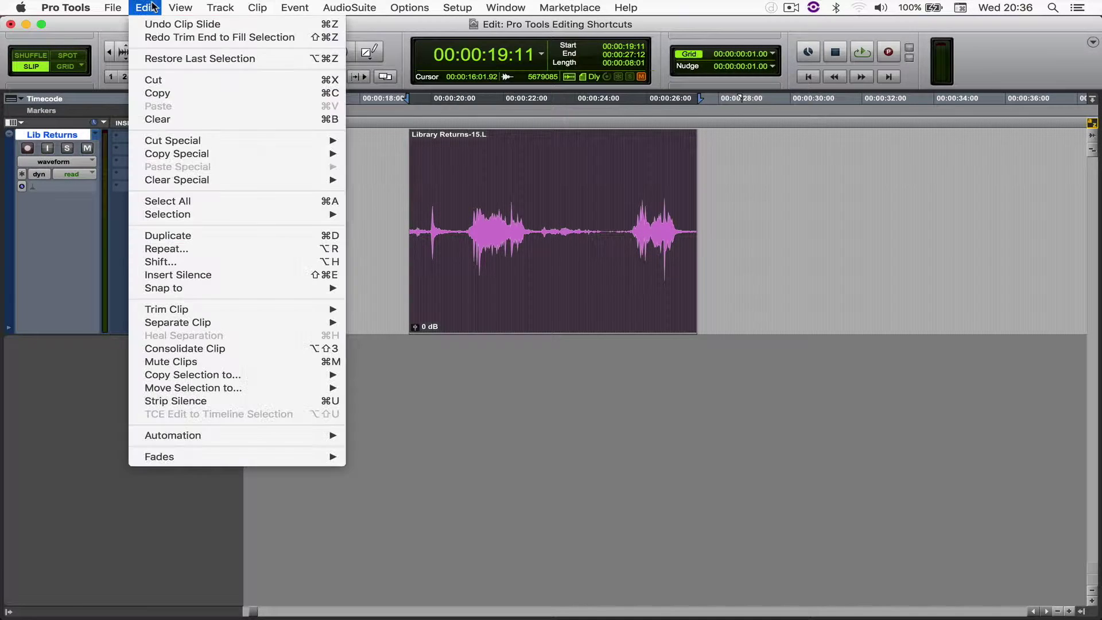
pyautogui.moveTo(208, 313)
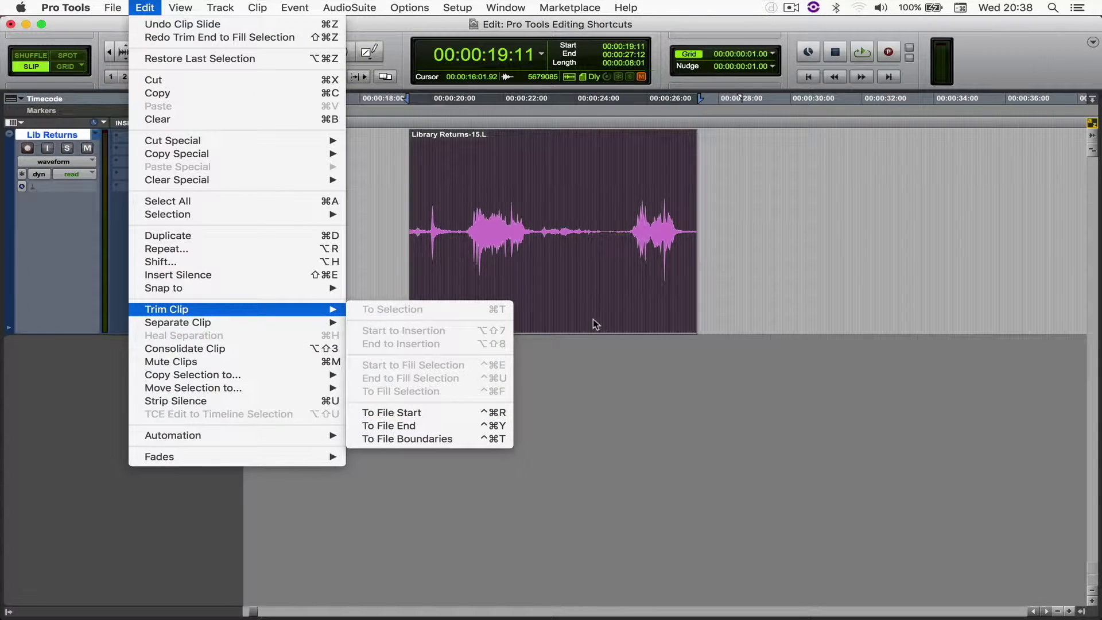
pyautogui.click(927, 146)
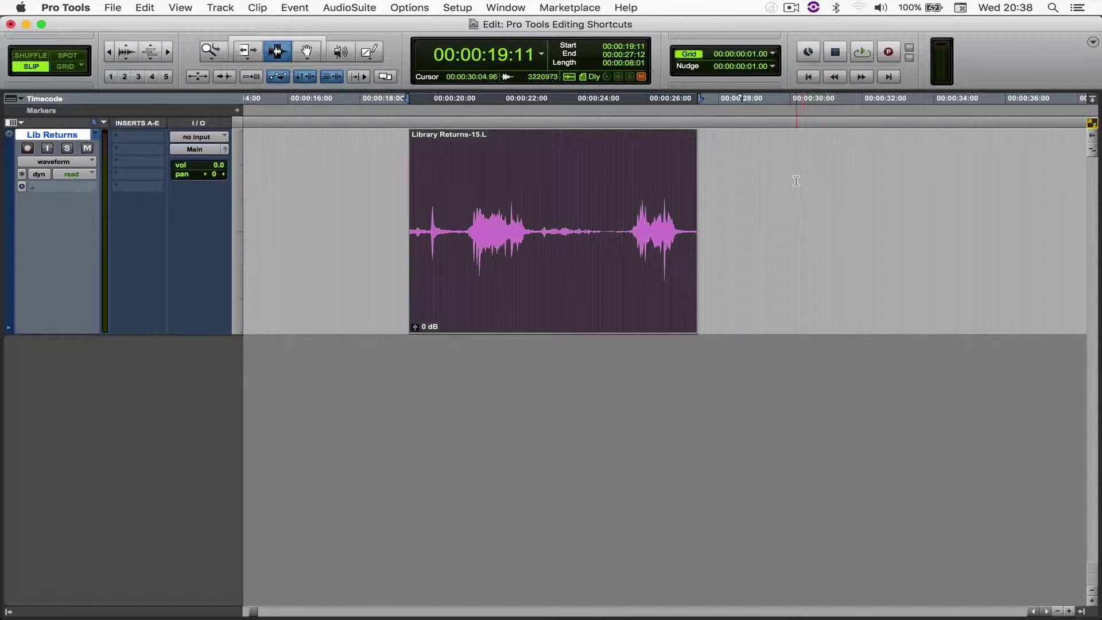
# Extend the selection past Library Returns-15.L to 00:00:30:06 and trim the clip's end to fill the selection.
pyautogui.keyDown('shift'); pyautogui.click(799, 180); pyautogui.keyUp('shift')
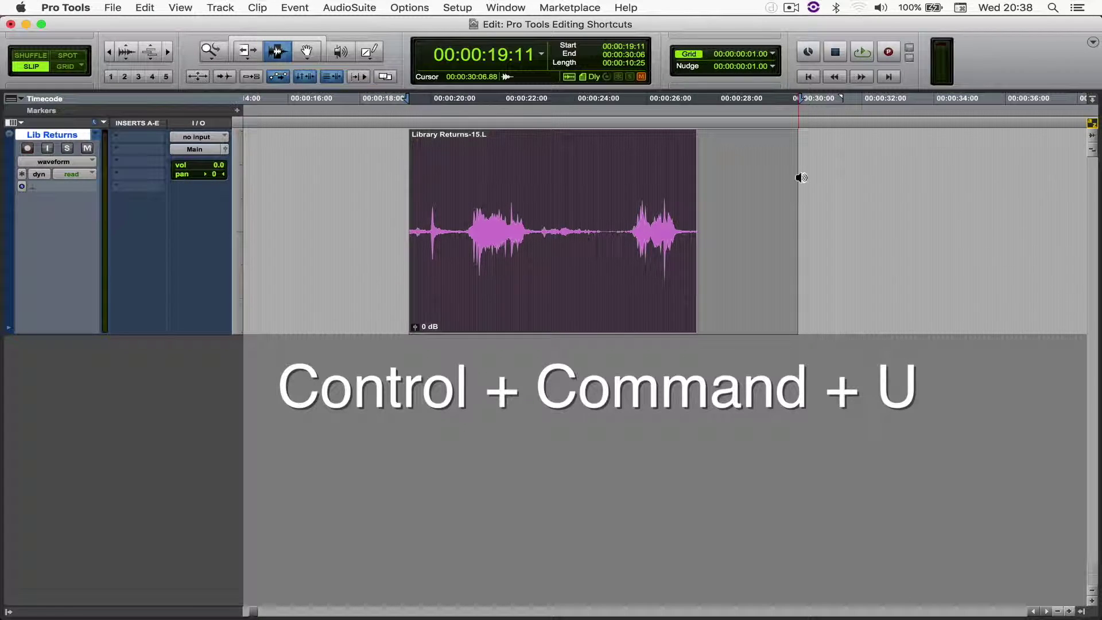
pyautogui.press('ctrl+super+u')
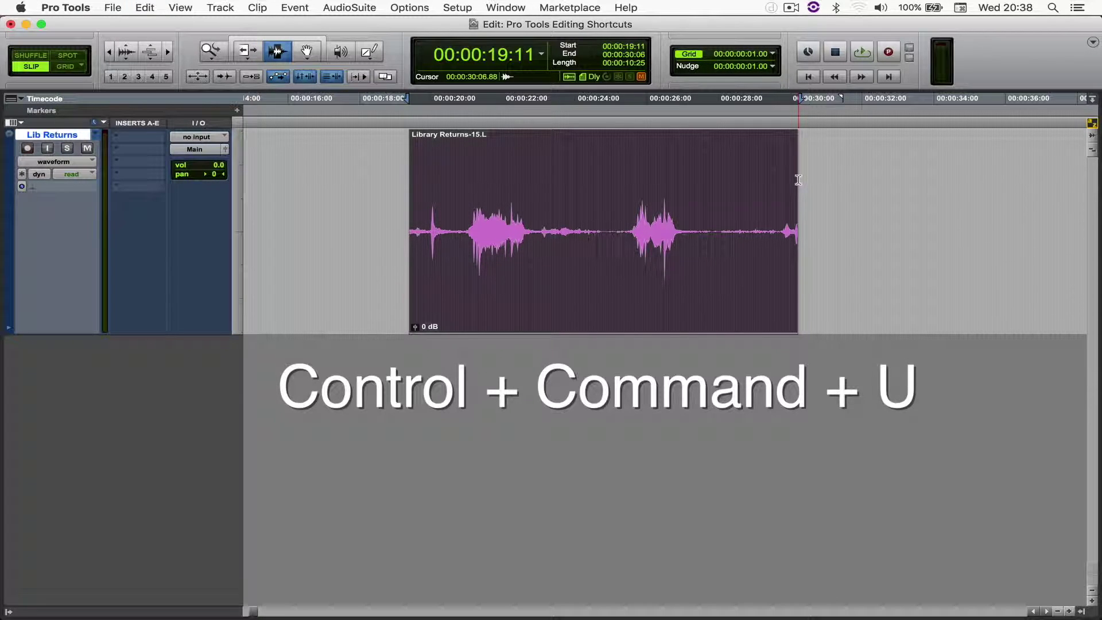
# Select from 00:00:17:00 to the end of Library Returns-15.L, trim its start to fill the selection, and undo the trim.
pyautogui.click(334, 158)
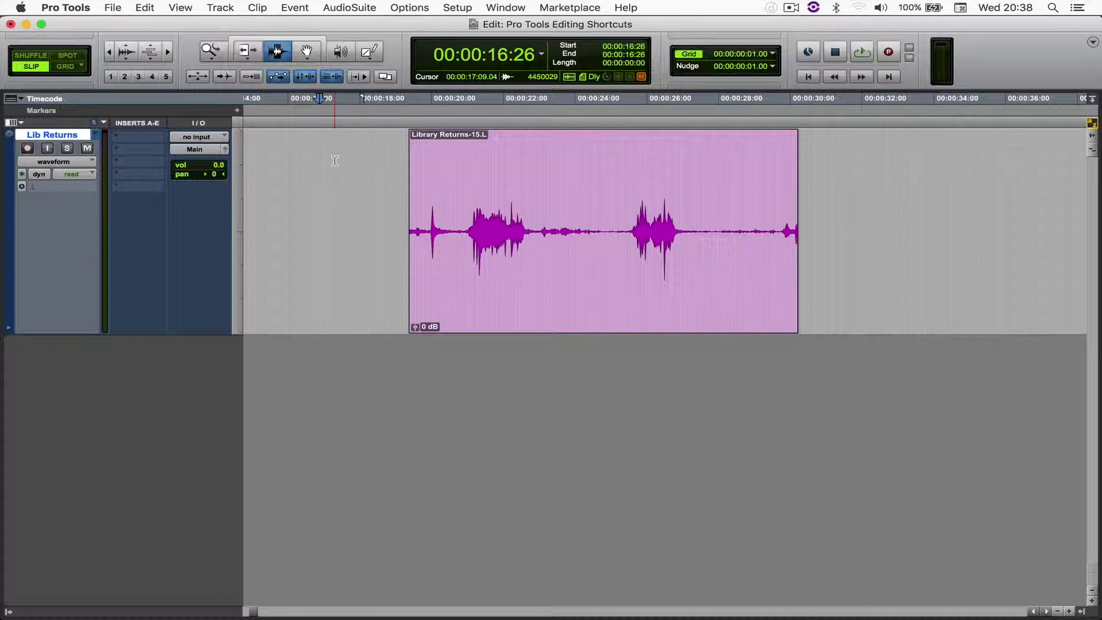
pyautogui.doubleClick(335, 161)
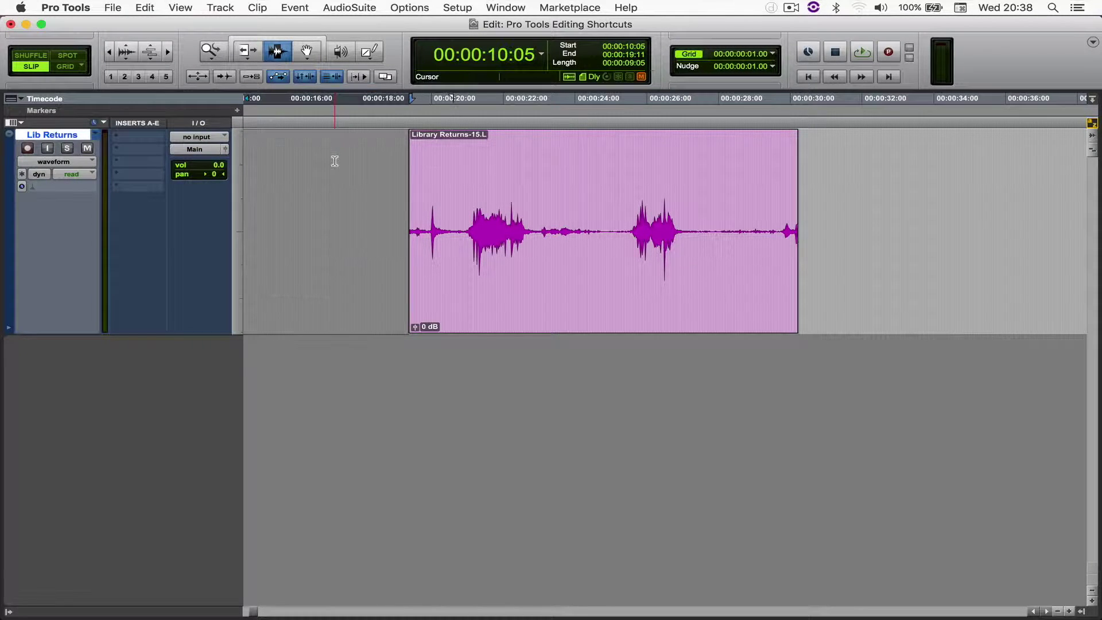
pyautogui.click(332, 160)
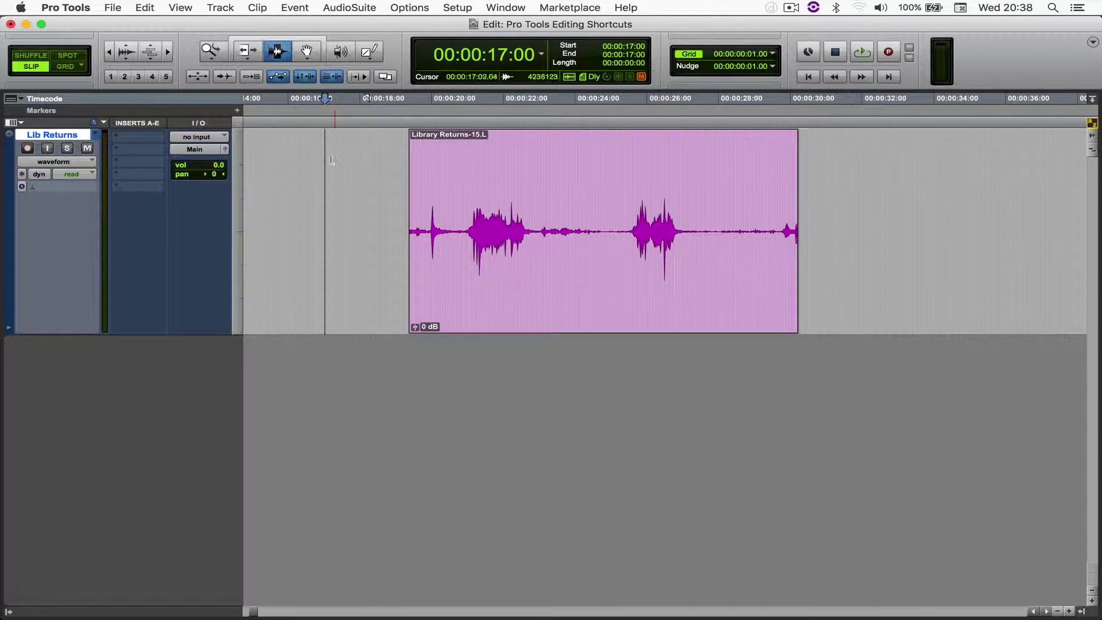
pyautogui.hotkey('ctrl', 'shift', 'Tab')
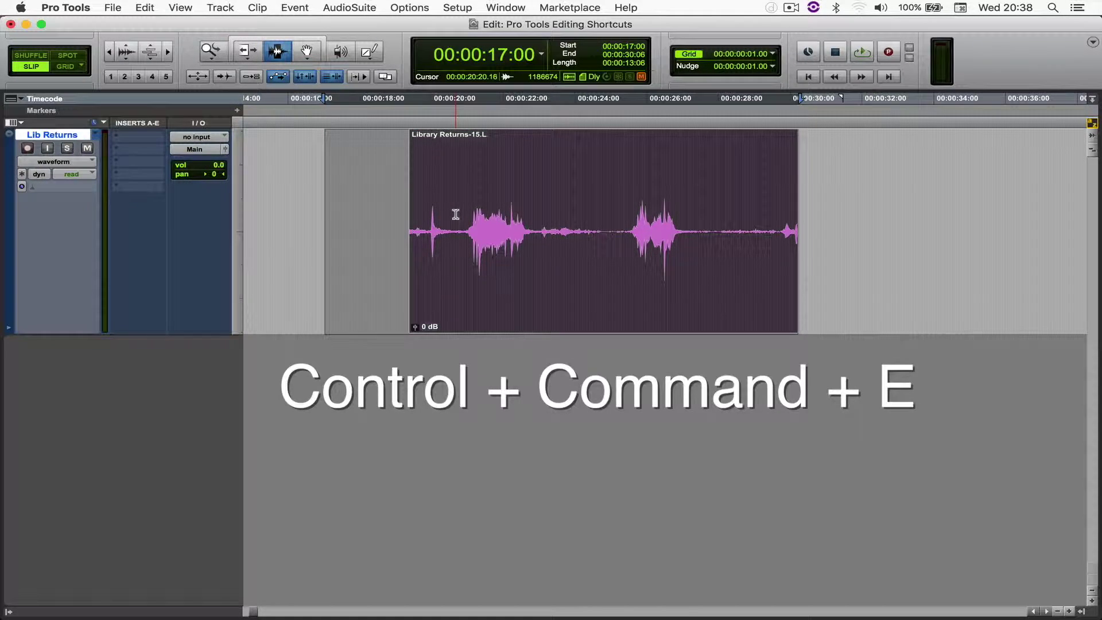
pyautogui.press('ctrl+super+e')
pyautogui.press('super+z')
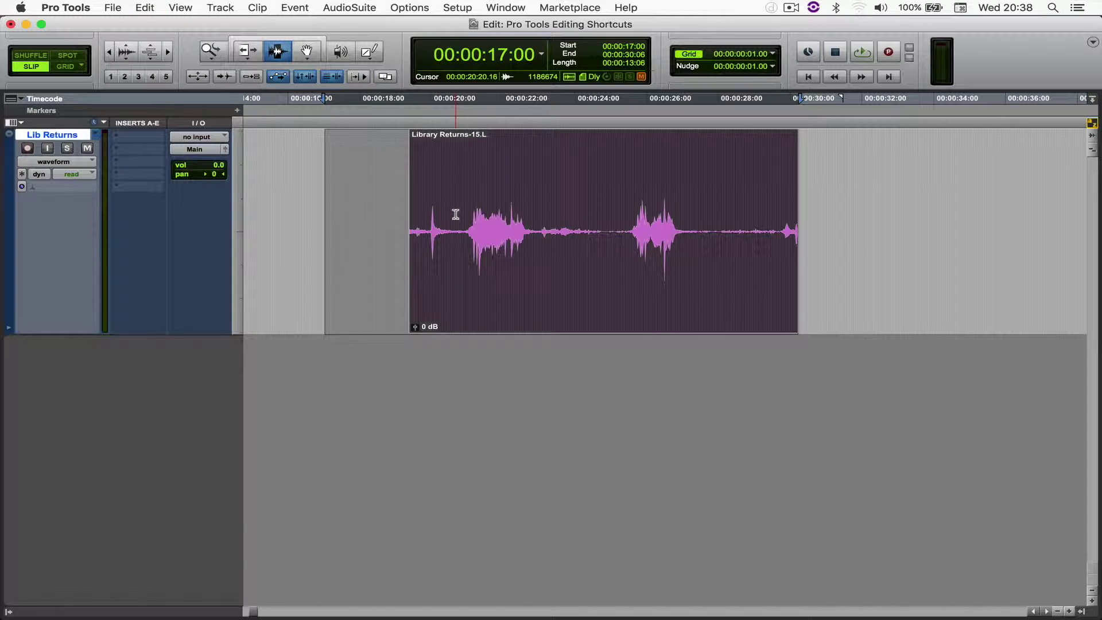
# Select from 00:00:15:28 to 00:00:33:27 around Library Returns-15.L, trim the clip to fill the selection, and undo the trim.
pyautogui.press('super+bracketleft')
pyautogui.doubleClick(543, 219)
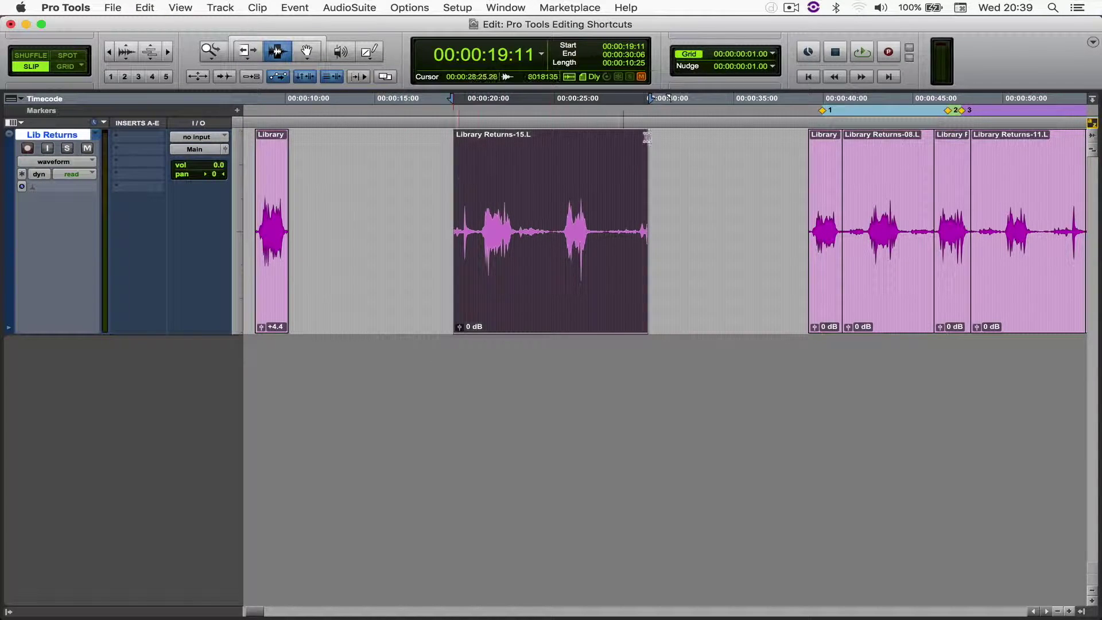
pyautogui.click(392, 177)
pyautogui.moveTo(392, 178); pyautogui.dragTo(710, 191)
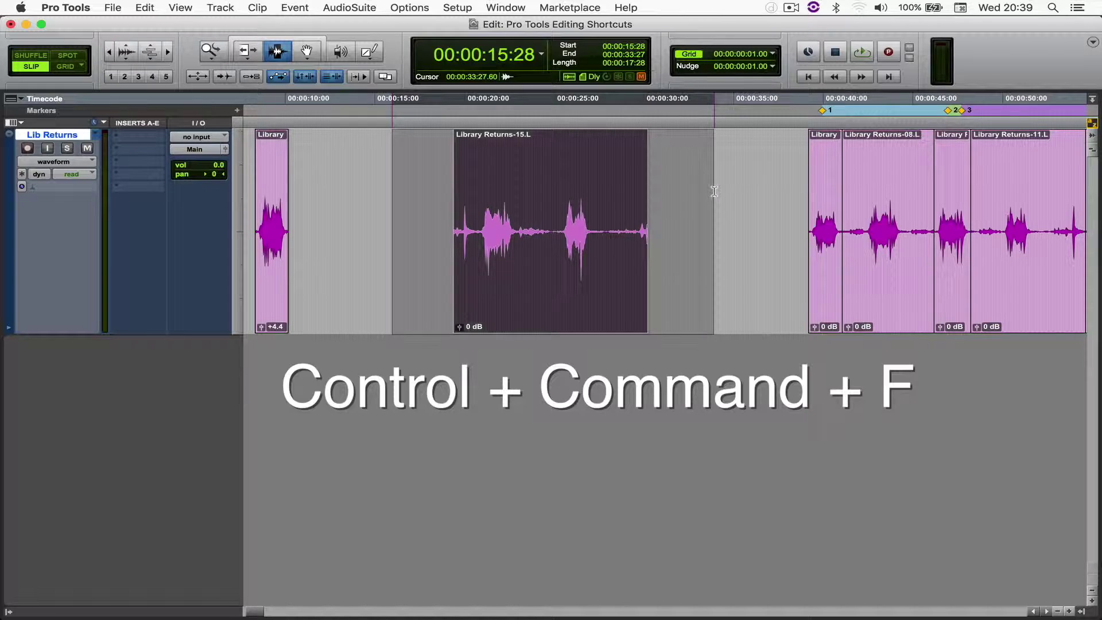
pyautogui.press('ctrl+super+f')
pyautogui.press('super+z')
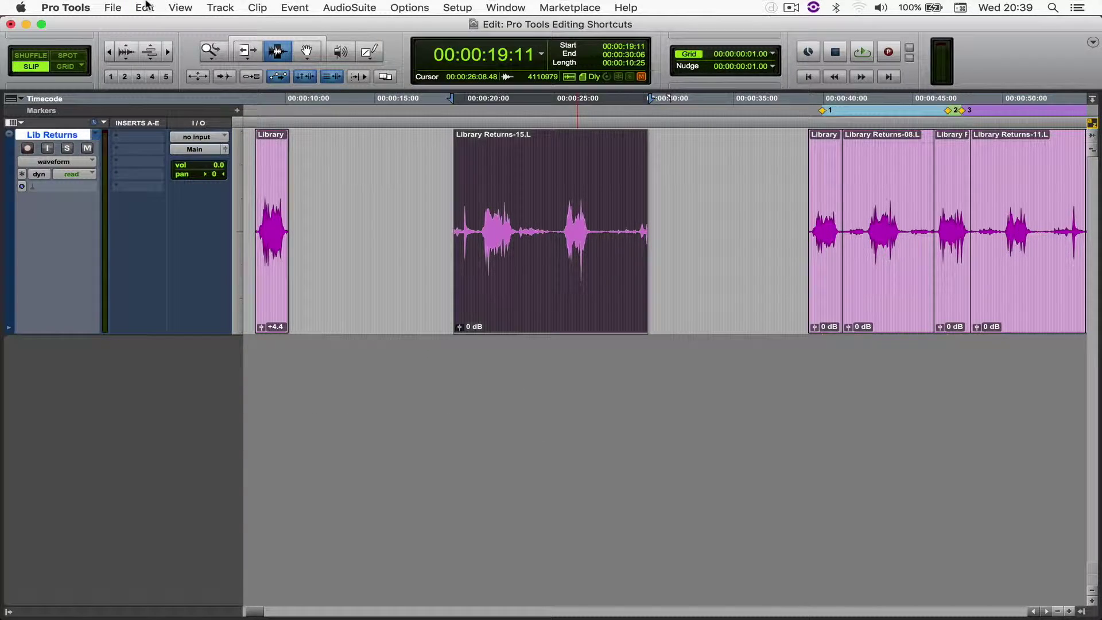
# Check the Trim Clip file commands, trim Library Returns-15.L to its file start, and undo the trim.
pyautogui.click(145, 7)
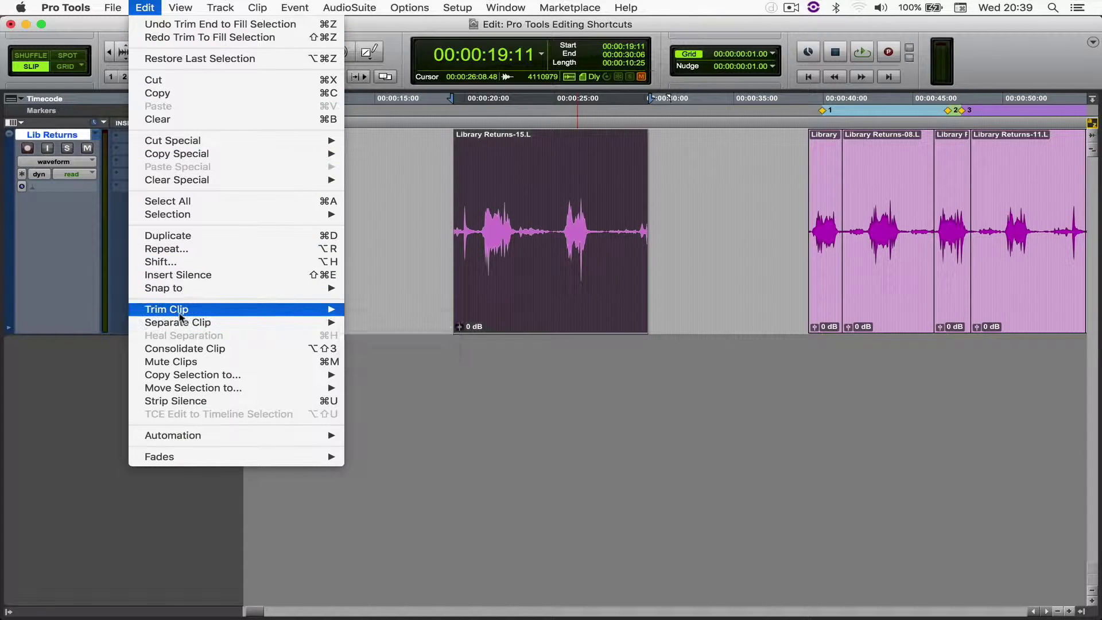
pyautogui.moveTo(180, 314)
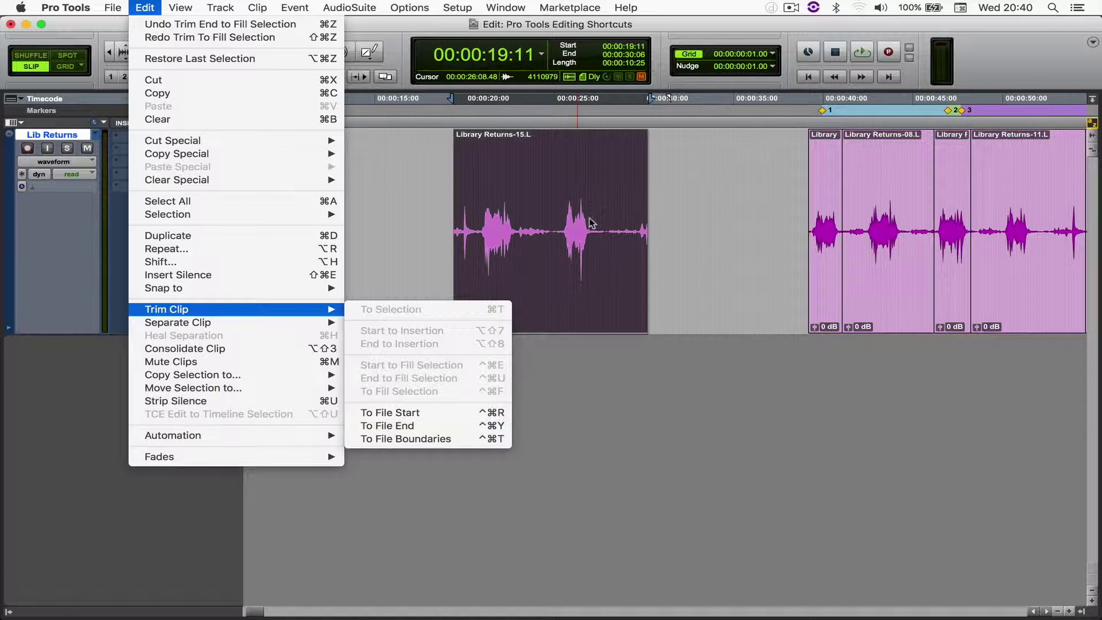
pyautogui.click(423, 428)
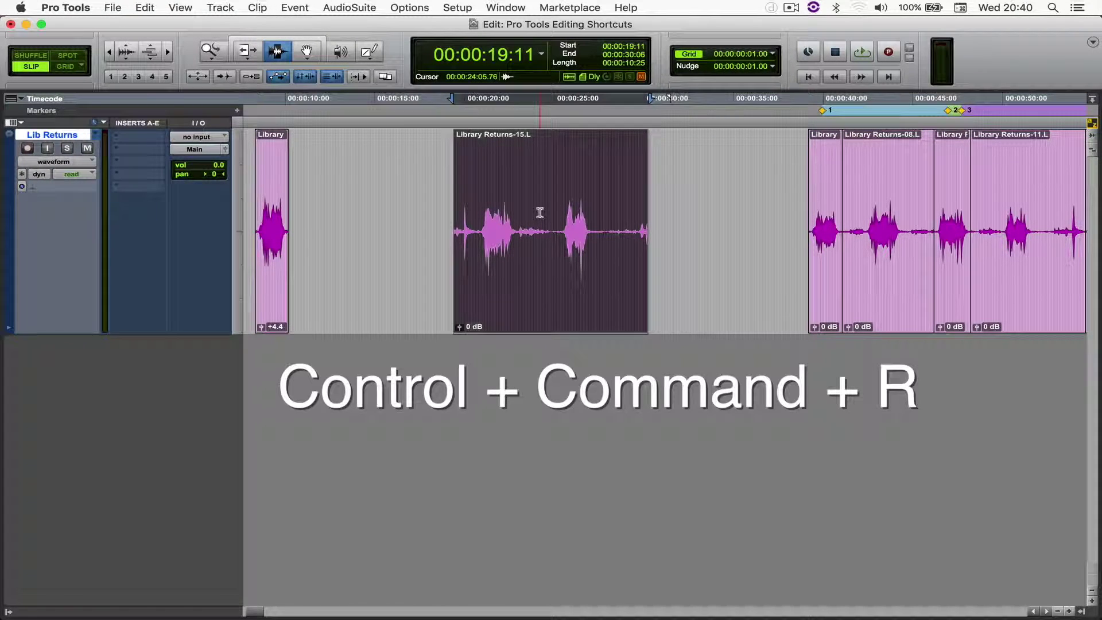
pyautogui.press('ctrl+super+r')
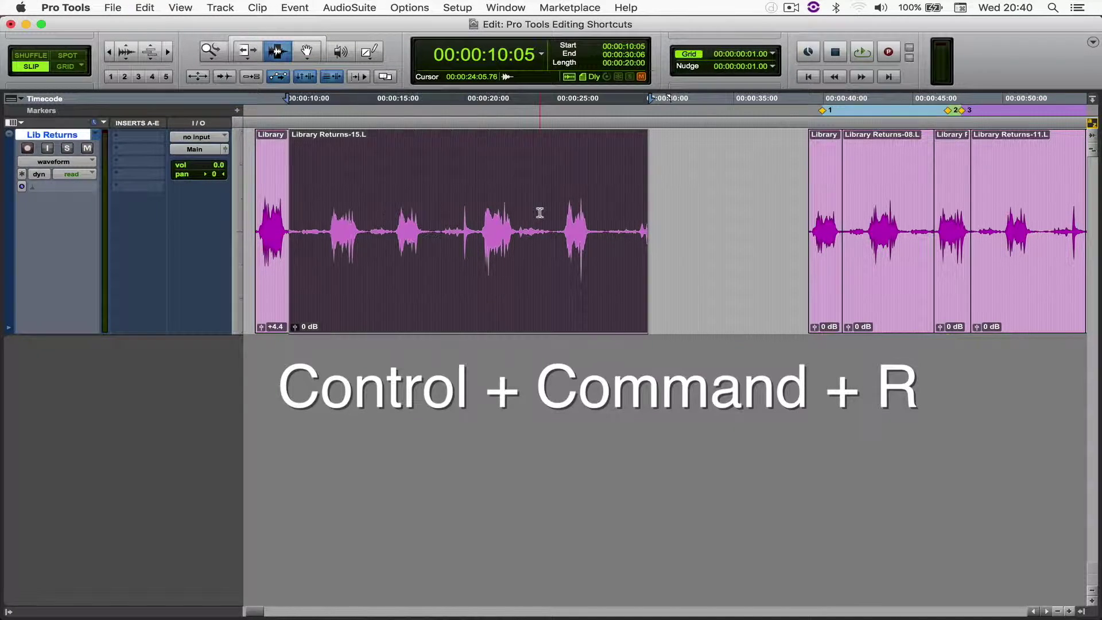
pyautogui.press('super+z')
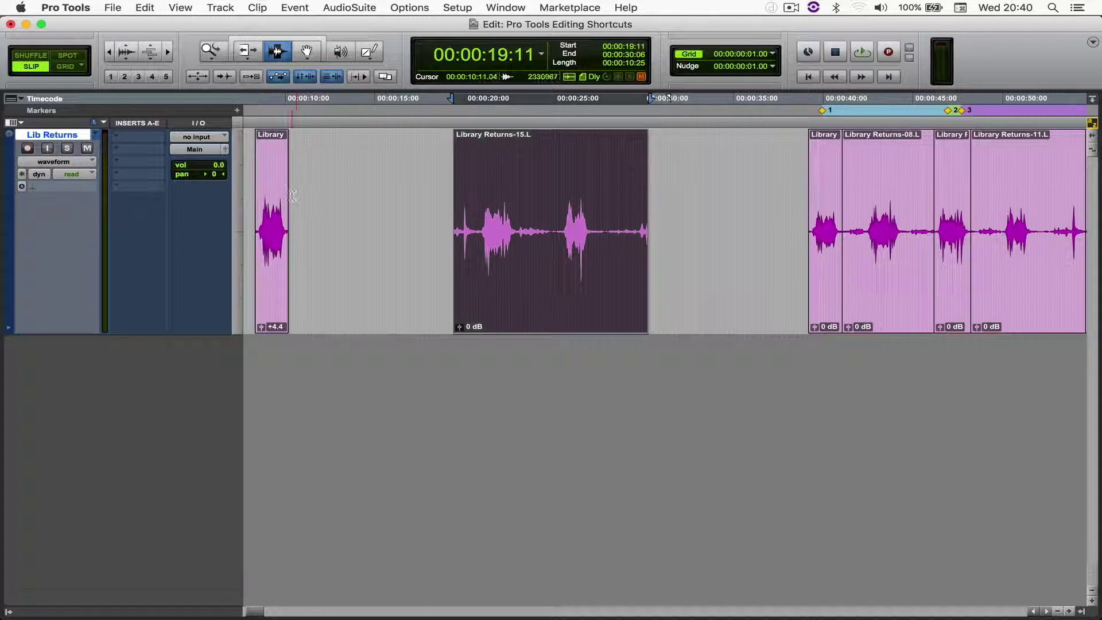
# Review the To File Start, To File End and To File Boundaries commands available for trimming clips.
pyautogui.click(142, 8)
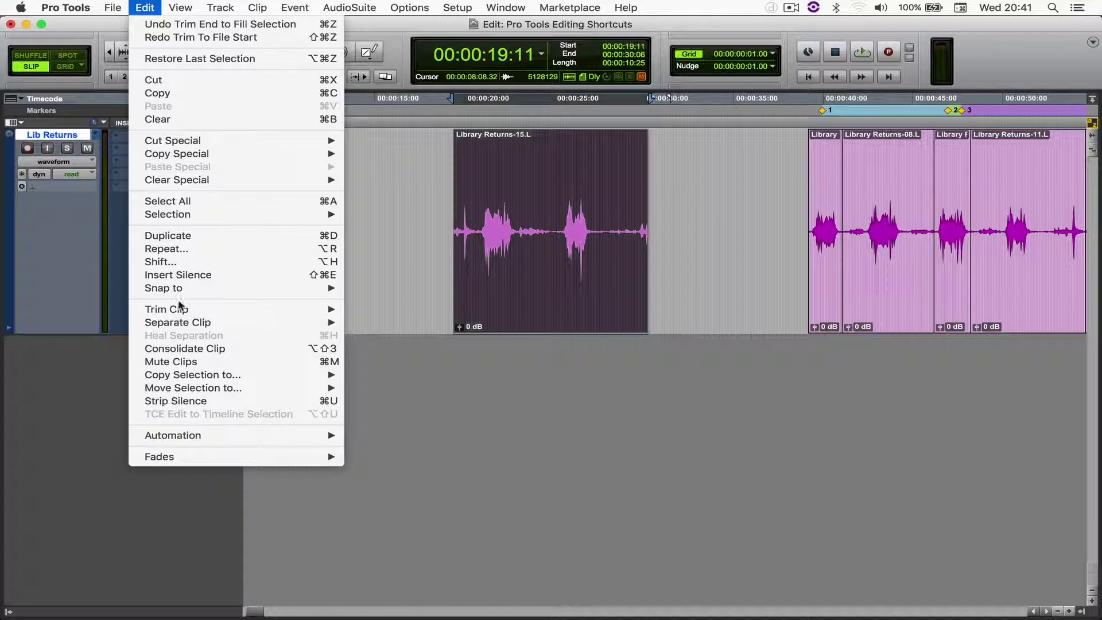
pyautogui.moveTo(180, 309)
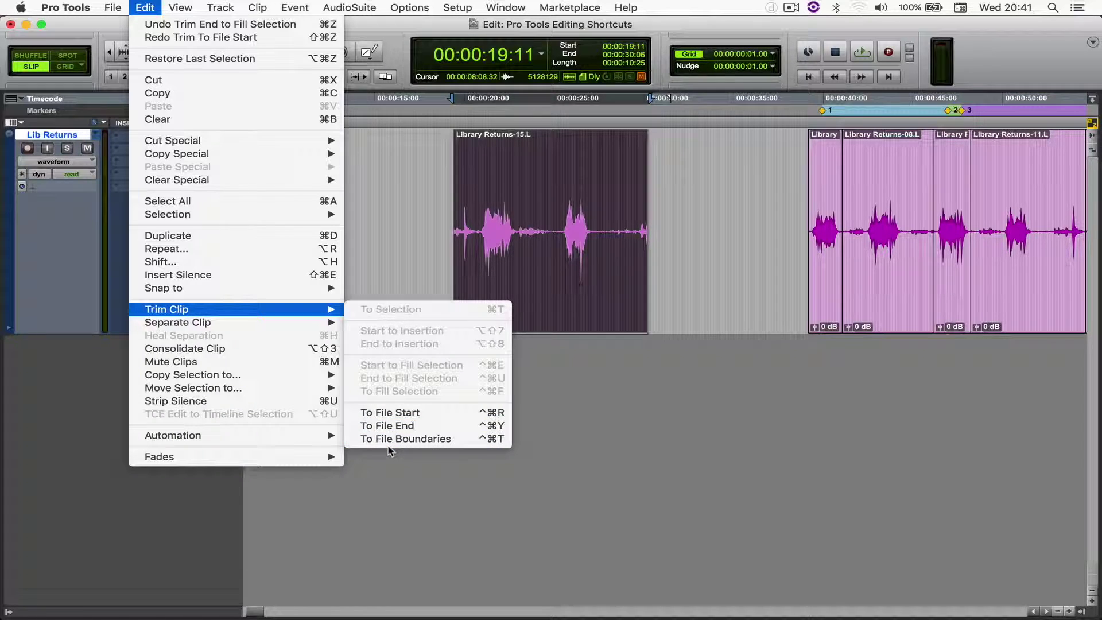
pyautogui.click(404, 438)
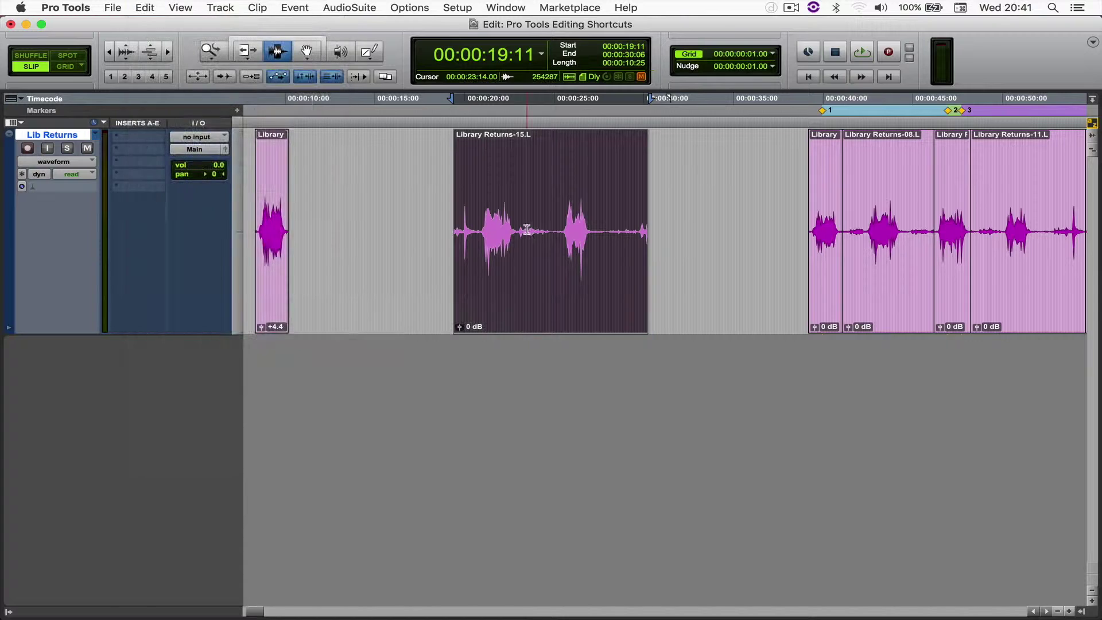
# Move the short clip preceding Library Returns-15.L to 00:01:30:17 using the Grabber tool.
pyautogui.press('super+bracketleft')
pyautogui.press('F8')
pyautogui.moveTo(331, 218); pyautogui.dragTo(1066, 218)
pyautogui.press('super+bracketleft')
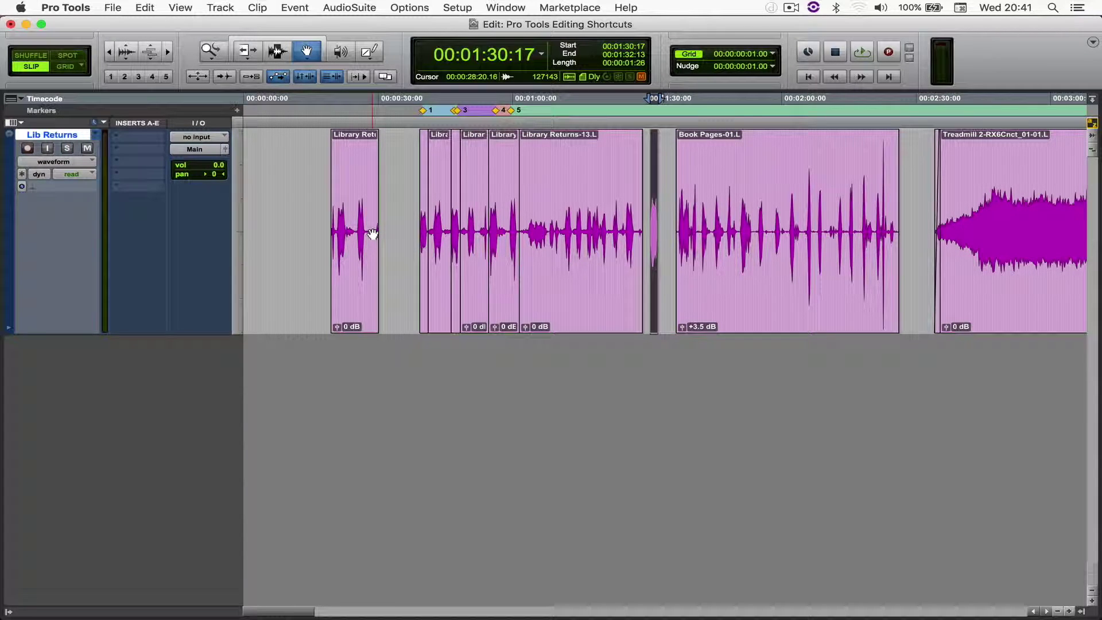
# Move Library Returns-15.L to start at 00:00:12:00 and trim it to its file start.
pyautogui.moveTo(353, 234); pyautogui.dragTo(324, 213)
pyautogui.press('super+bracketright')
pyautogui.press('super+bracketright')
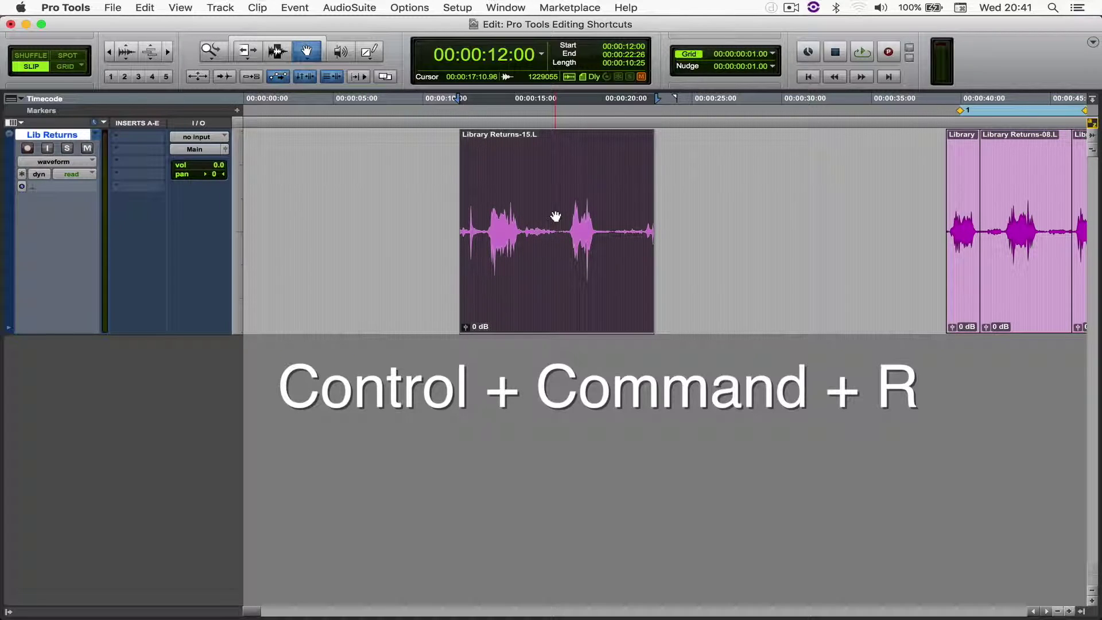
pyautogui.press('ctrl+super+r')
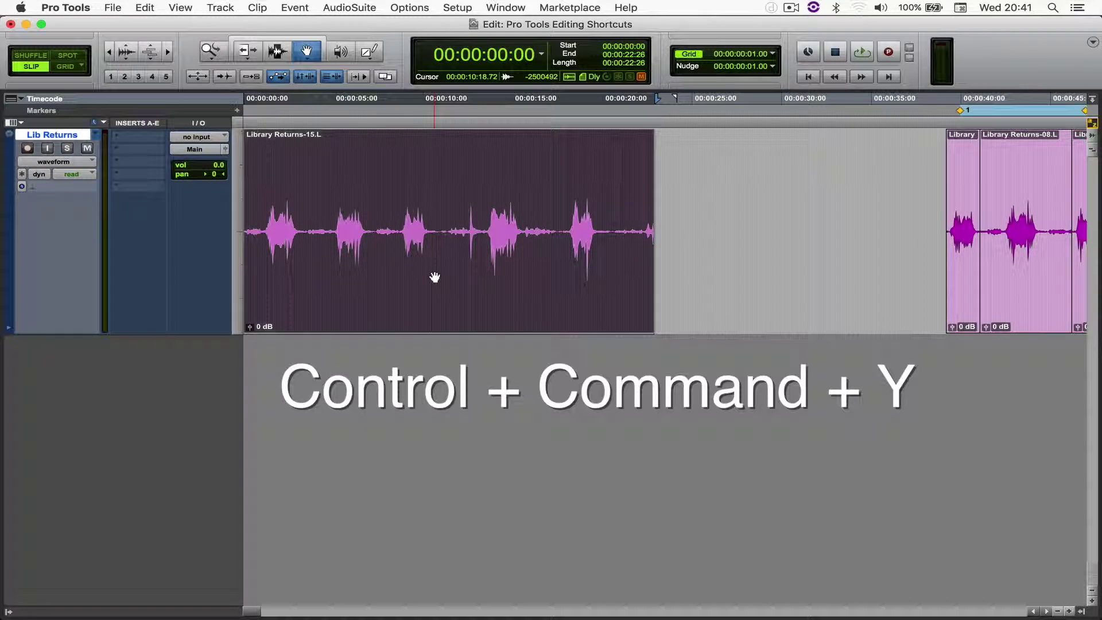
# Try to trim Library Returns-15.L to its file end, select the adjoining clips that follow it, and undo the trim.
pyautogui.press('ctrl+super+y')
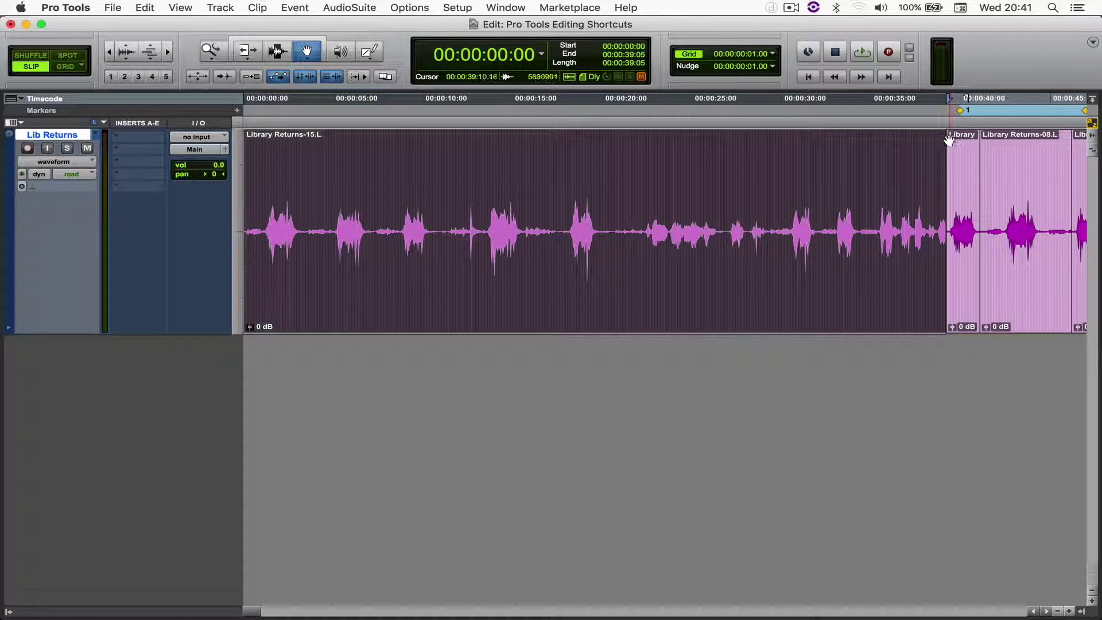
pyautogui.press('super+bracketleft')
pyautogui.press('super+bracketleft')
pyautogui.click(425, 254)
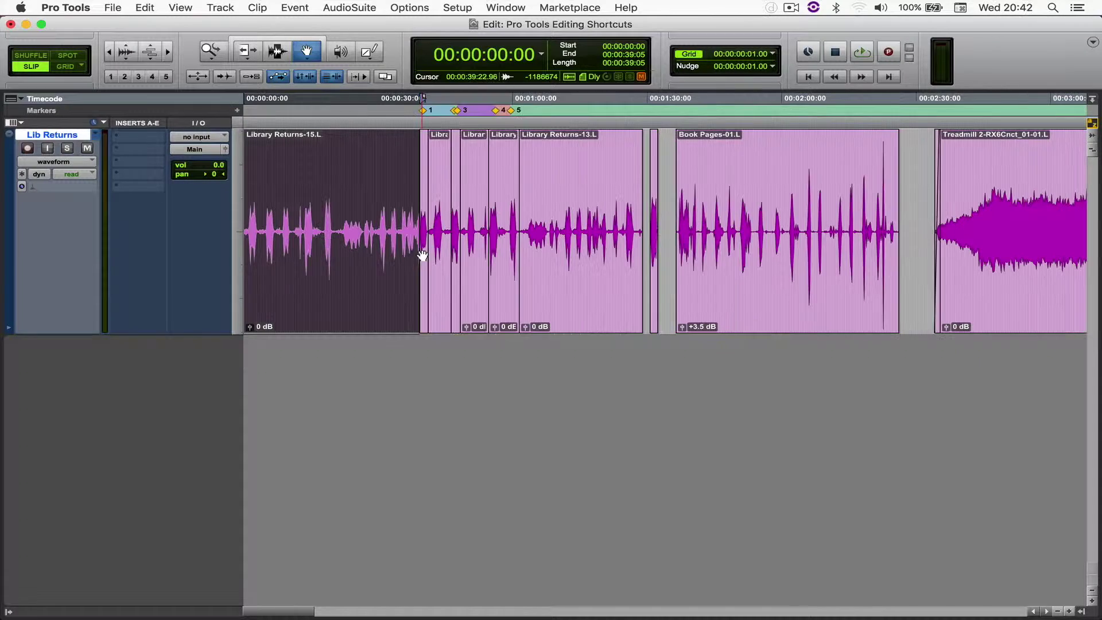
pyautogui.keyDown('shift'); pyautogui.click(592, 261); pyautogui.keyUp('shift')
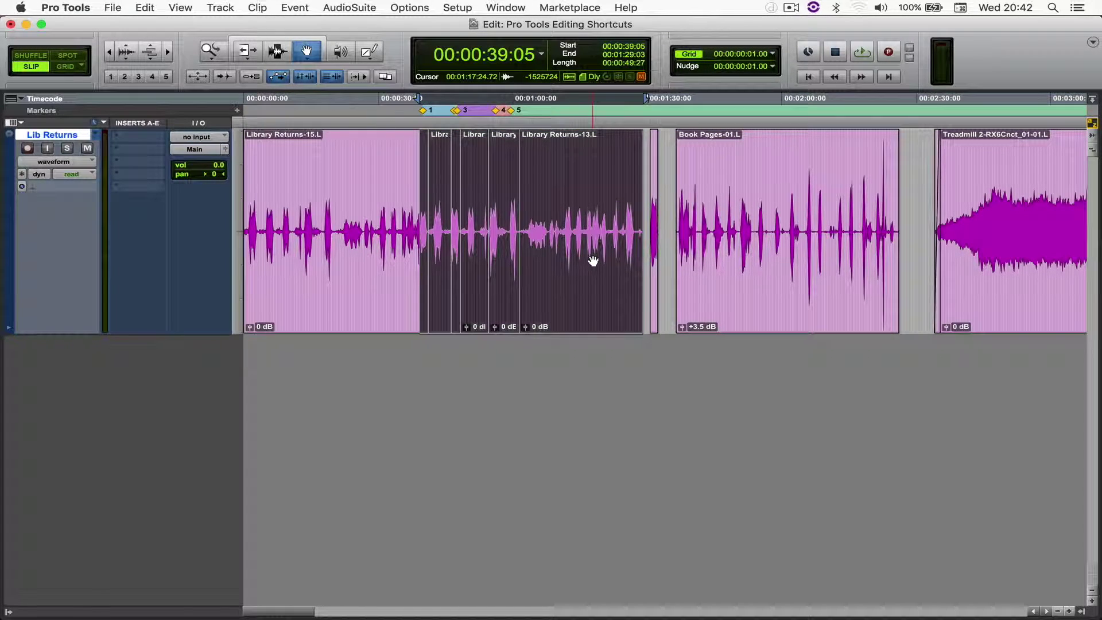
pyautogui.press('super+z')
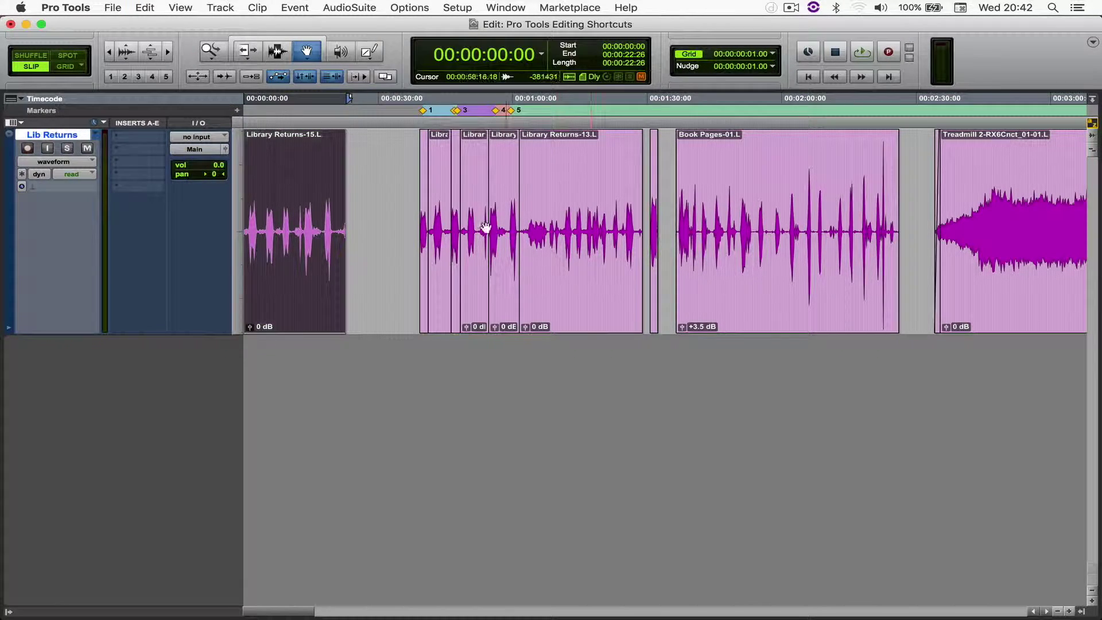
# Delete the adjoining Library clips from 00:00:39:05 through the end of Library Returns-13.L.
pyautogui.click(421, 216)
pyautogui.keyDown('shift'); pyautogui.click(569, 215); pyautogui.keyUp('shift')
pyautogui.press('Delete')
# Trim Library Returns-15.L to its file end, move it to 00:00:37:21, and trim it to its file start.
pyautogui.click(301, 220)
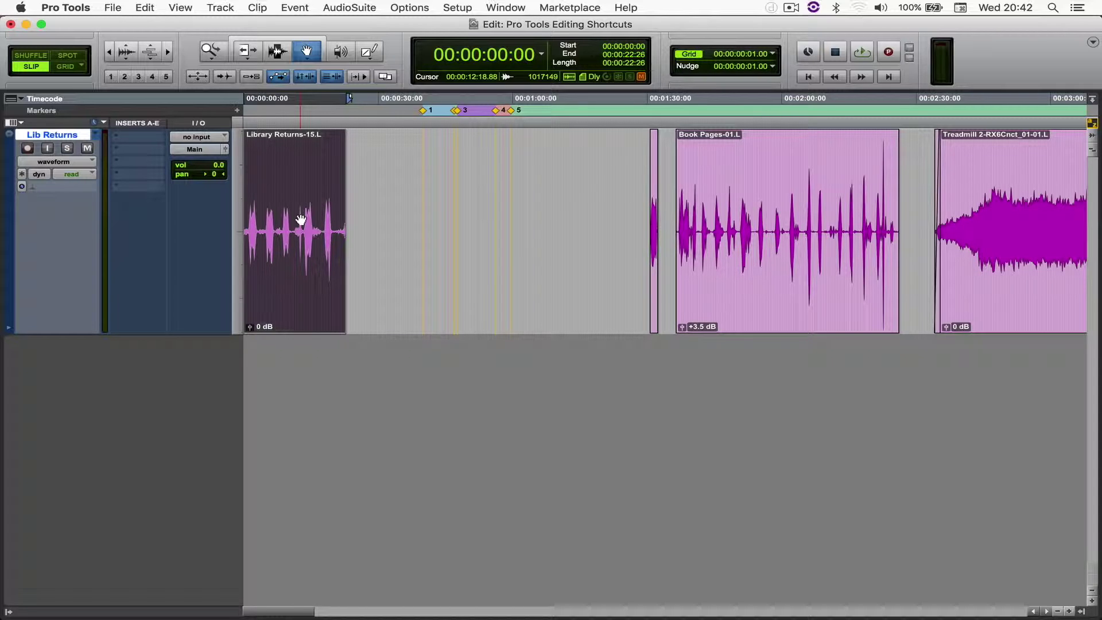
pyautogui.press('super+h')
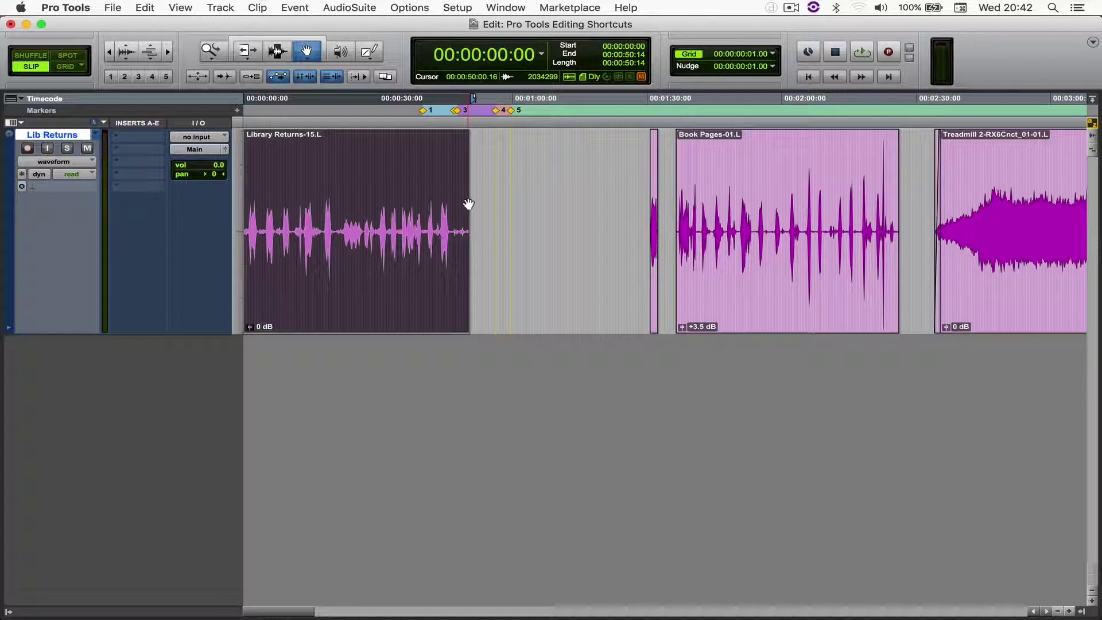
pyautogui.moveTo(369, 209); pyautogui.dragTo(538, 202)
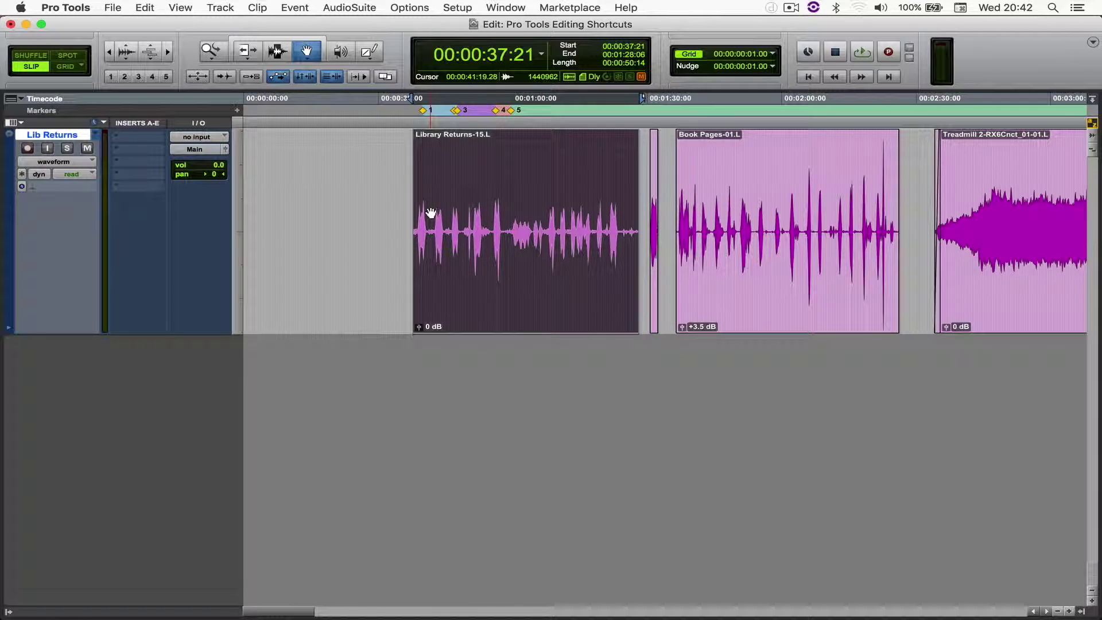
pyautogui.press('super+z')
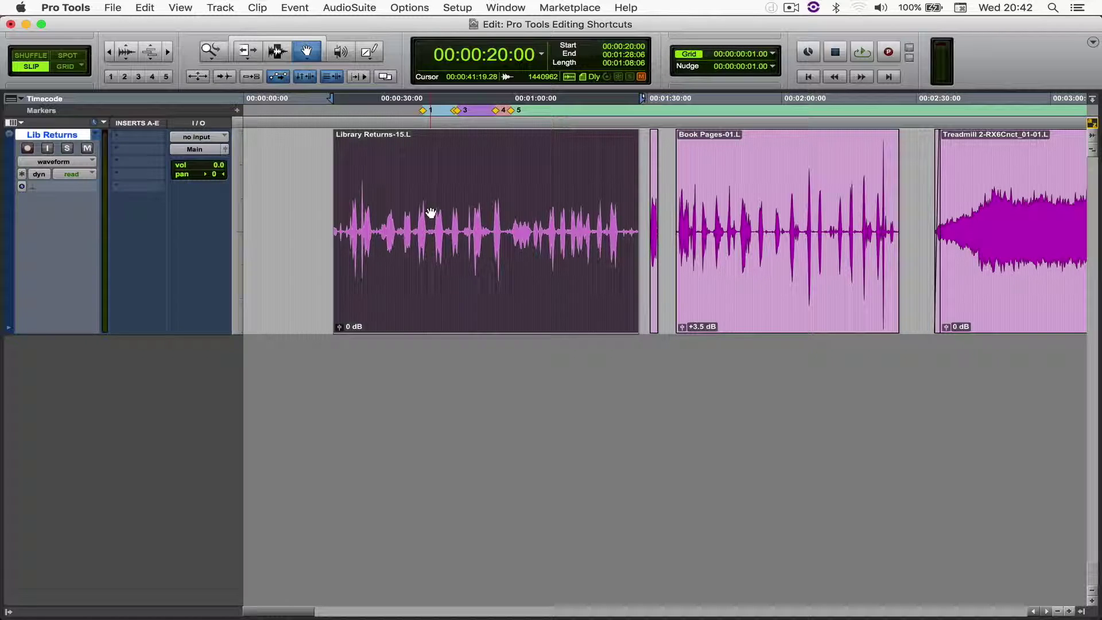
# Undo the last trims and move, reposition Library Returns-15.L at 00:00:31:22, and trim it to its file boundaries.
pyautogui.press('super+shift+z')
pyautogui.press('super+shift+z')
pyautogui.press('super+shift+z')
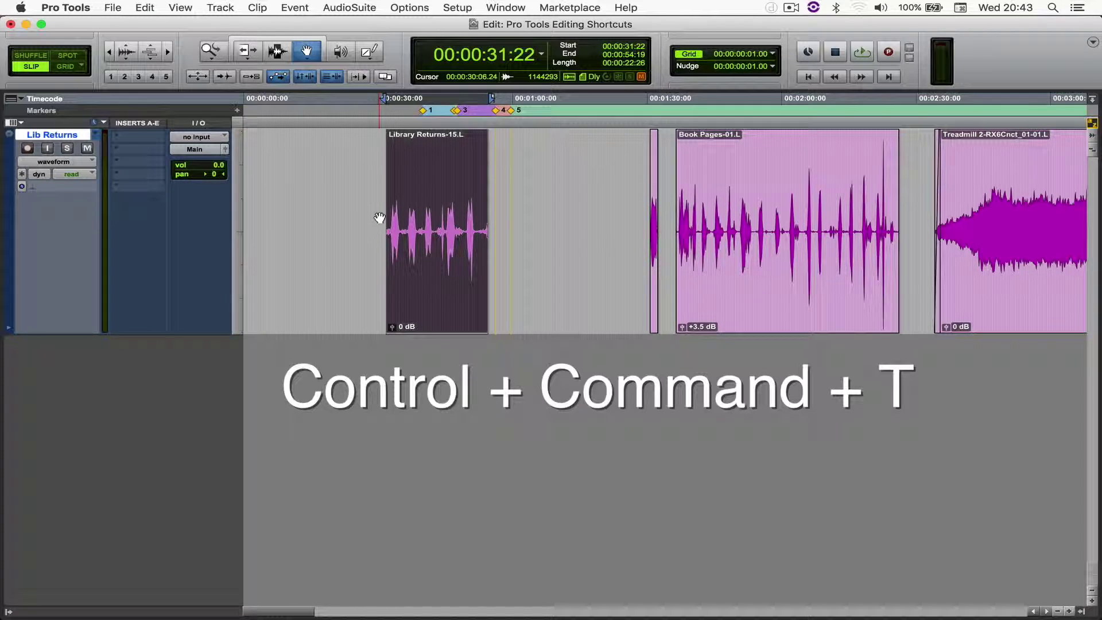
pyautogui.press('ctrl+super+t')
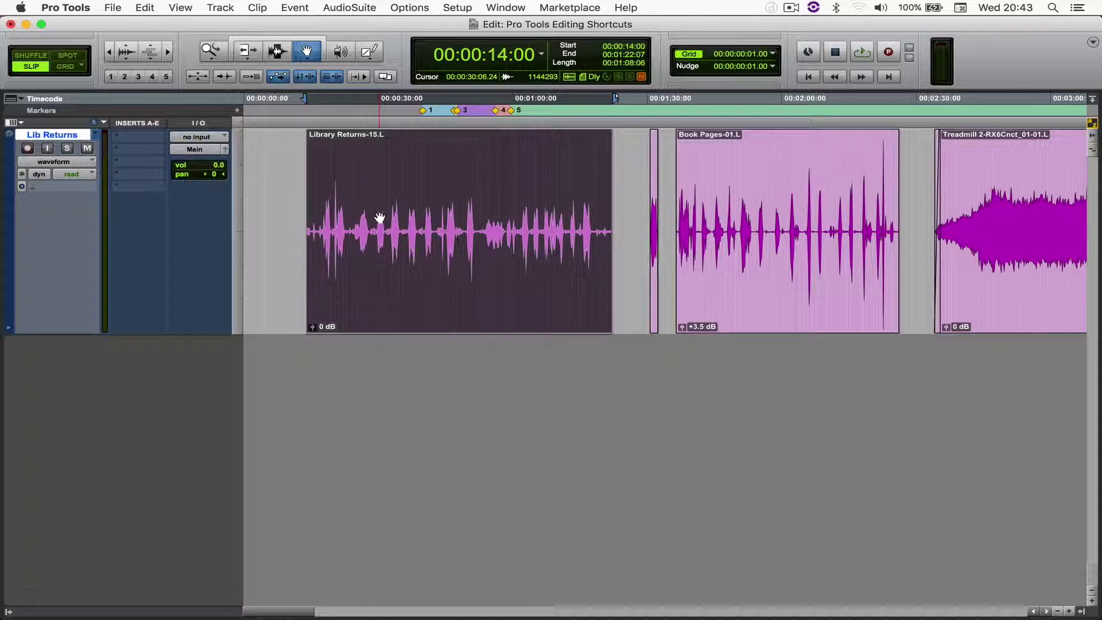
# Select from 00:00:30:21 to 00:01:03:24 within Library Returns-15.L, trim the clip to that selection, and clear the selection.
pyautogui.press('F7')
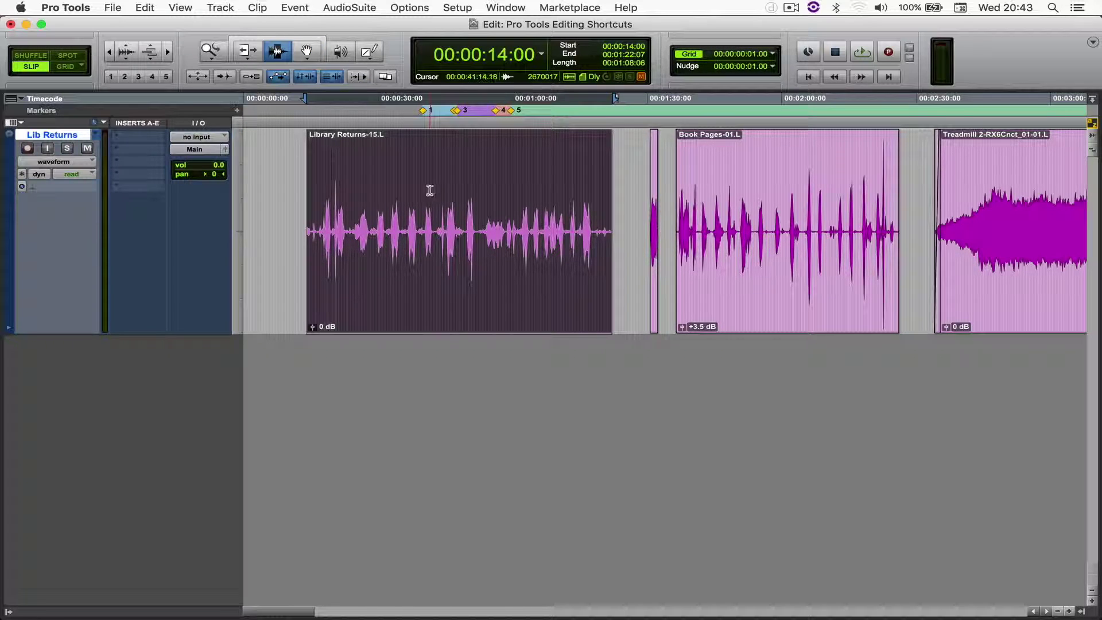
pyautogui.click(396, 188)
pyautogui.moveTo(381, 189); pyautogui.dragTo(528, 192)
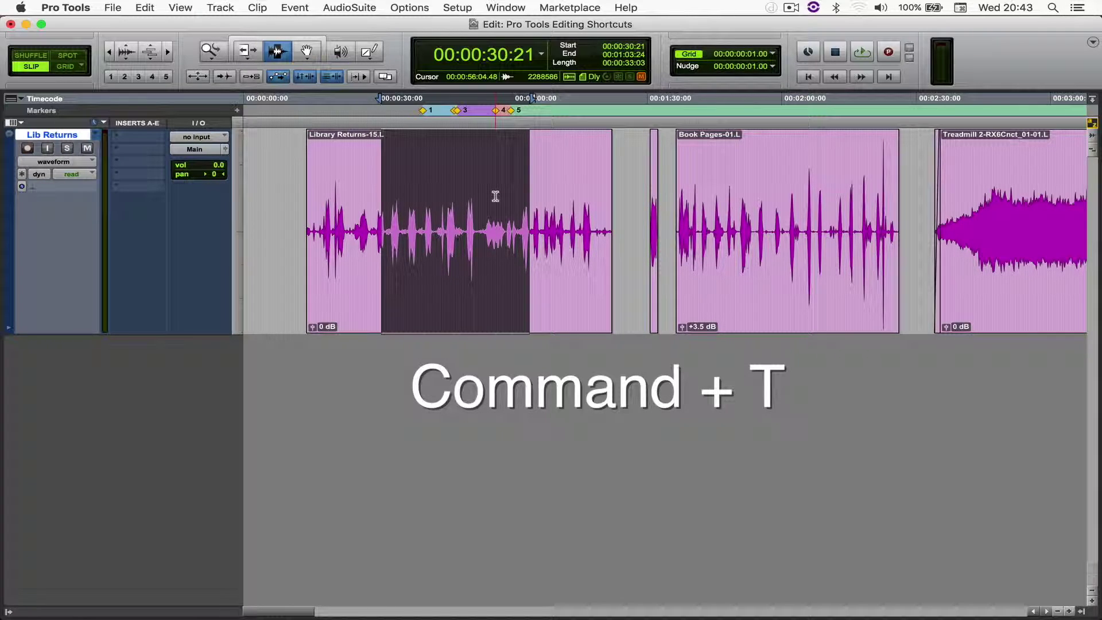
pyautogui.press('super+t')
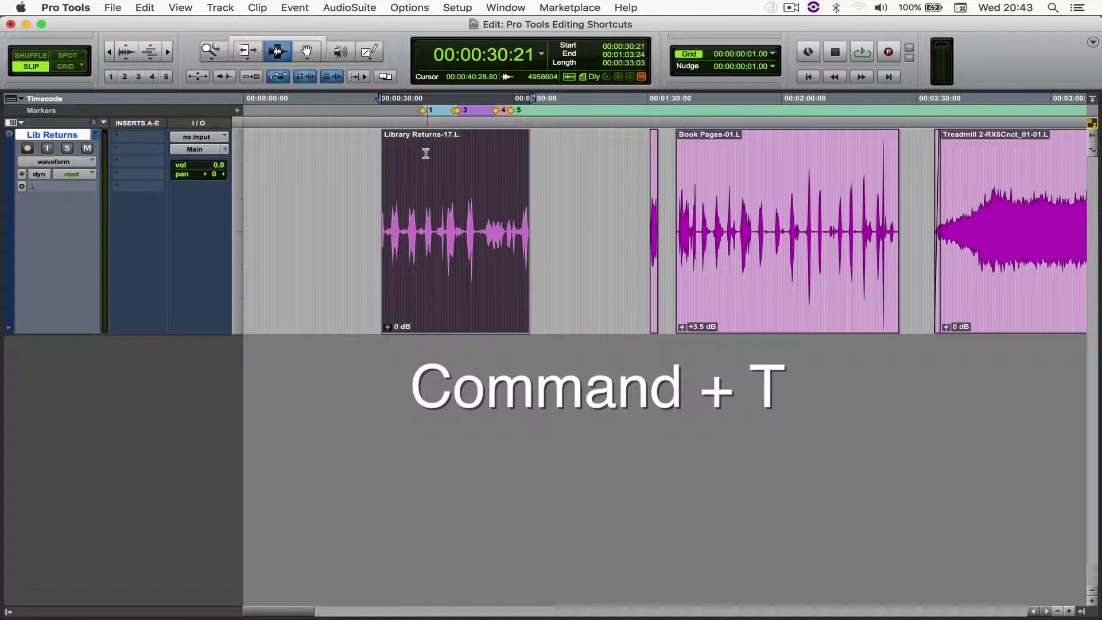
pyautogui.click(309, 174)
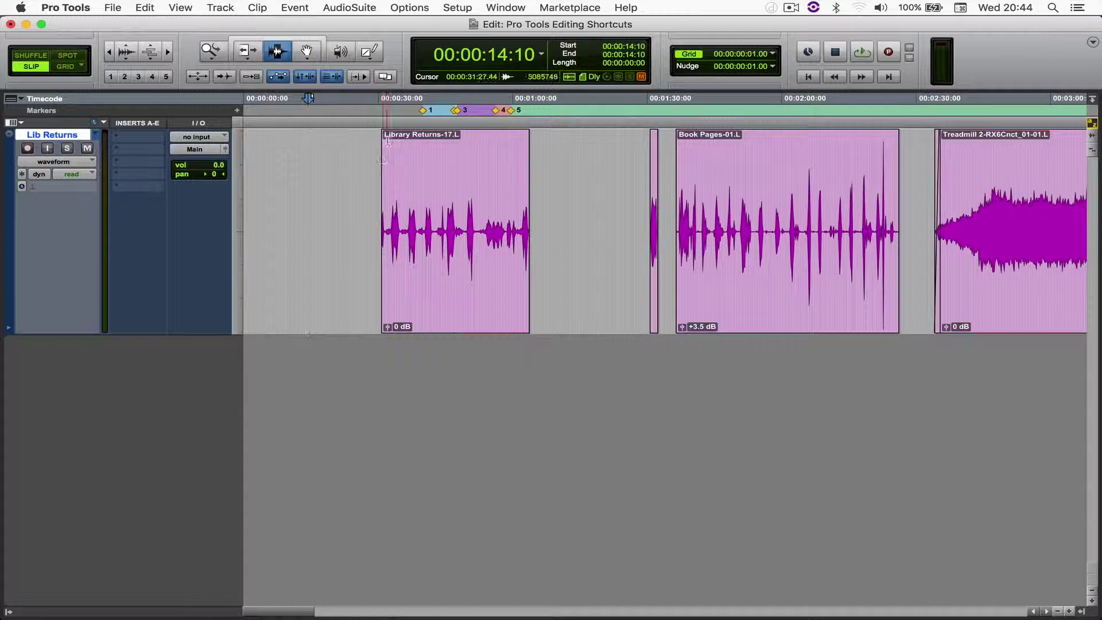
# Place the edit cursor at 00:00:12:18 and snap the start of Library Returns-17.L to it.
pyautogui.click(320, 143)
pyautogui.click(300, 166)
pyautogui.click(306, 53)
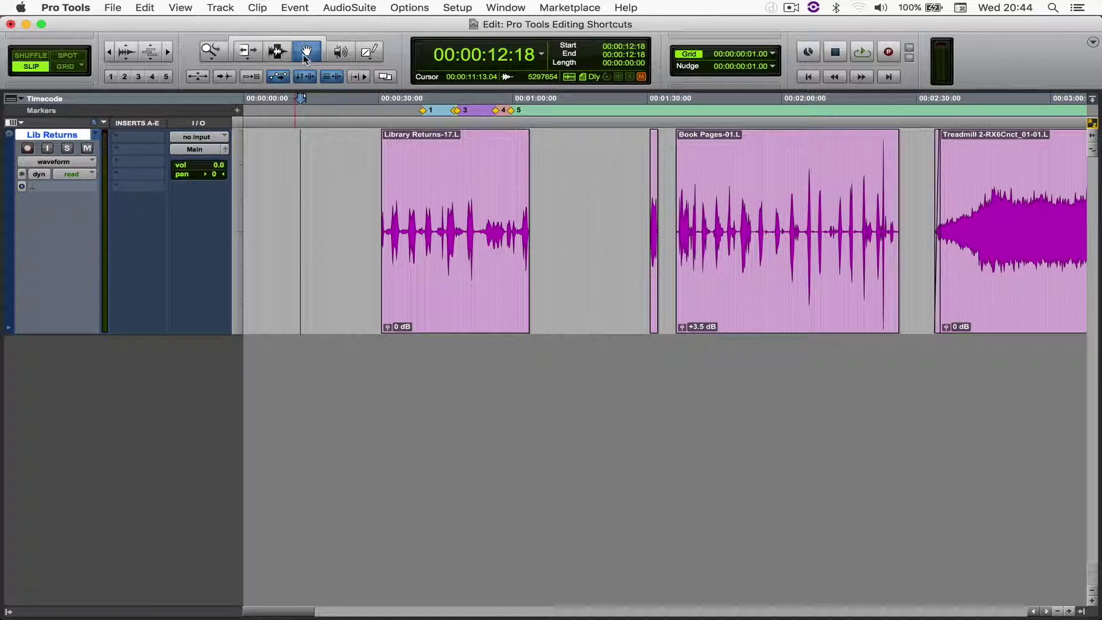
pyautogui.keyDown('ctrl'); pyautogui.click(394, 165); pyautogui.keyUp('ctrl')
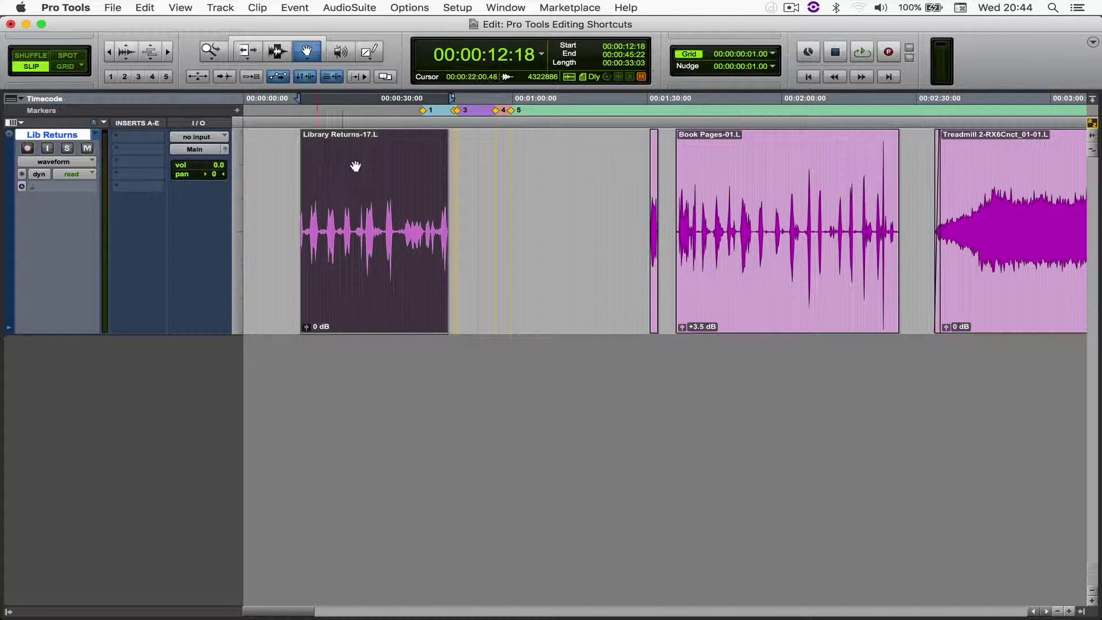
# Place the edit cursor at 00:01:12:00 and snap the end of Library Returns-17.L to it.
pyautogui.press('F7')
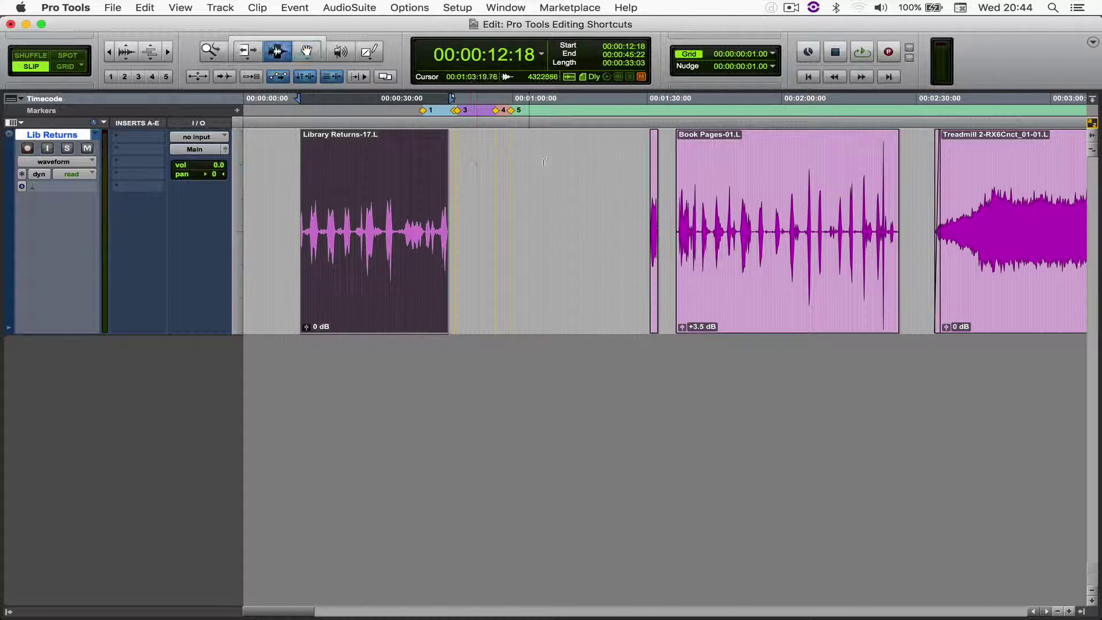
pyautogui.click(566, 164)
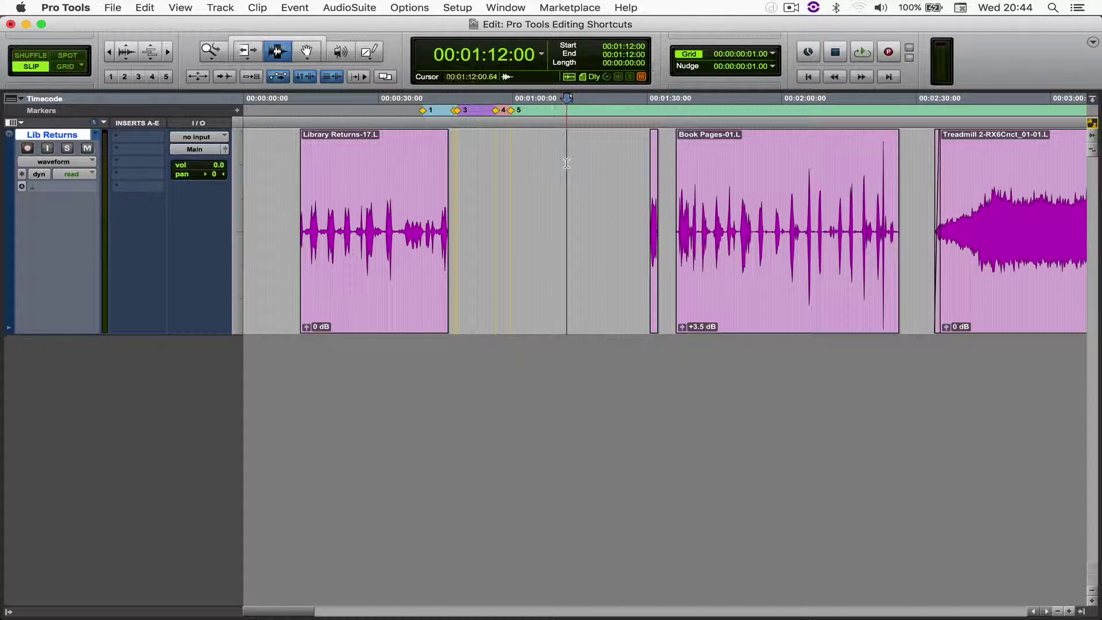
pyautogui.click(308, 53)
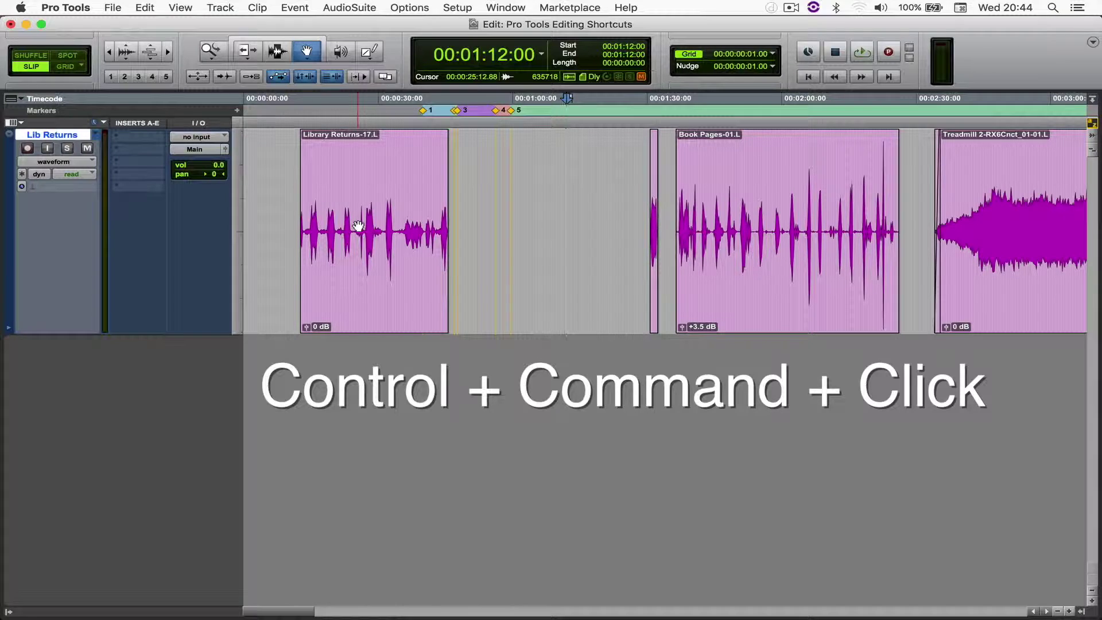
pyautogui.keyDown('ctrl'); pyautogui.keyDown('super'); pyautogui.click(359, 226); pyautogui.keyUp('super'); pyautogui.keyUp('ctrl')
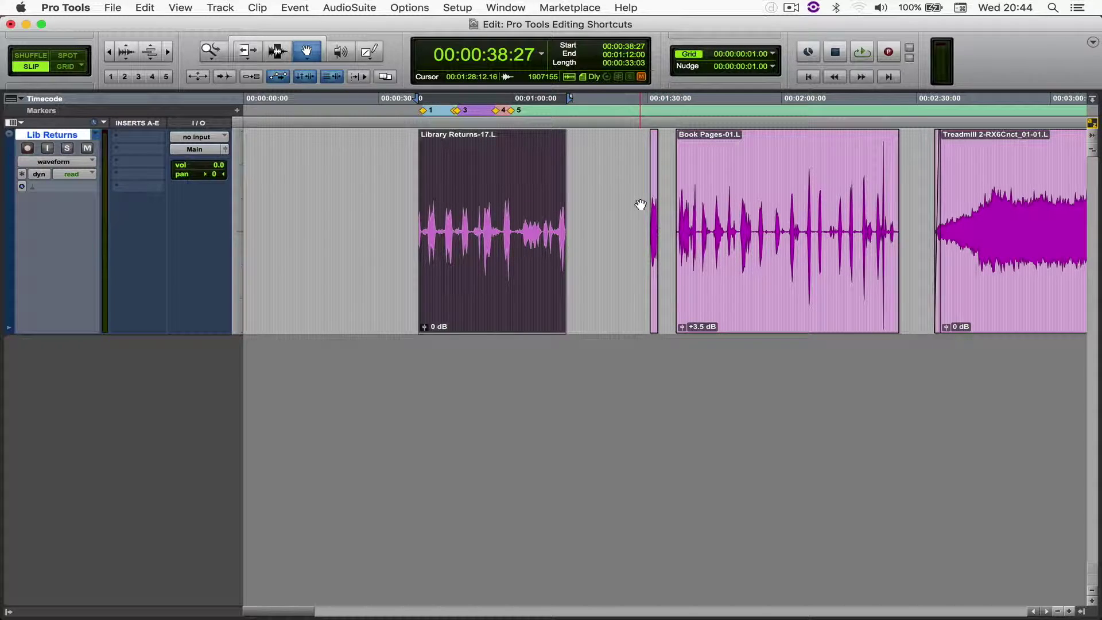
# Move the short clip before Book Pages-01.L into the empty space ahead of Library Returns-17.L.
pyautogui.moveTo(654, 205); pyautogui.dragTo(330, 207)
pyautogui.click(460, 181)
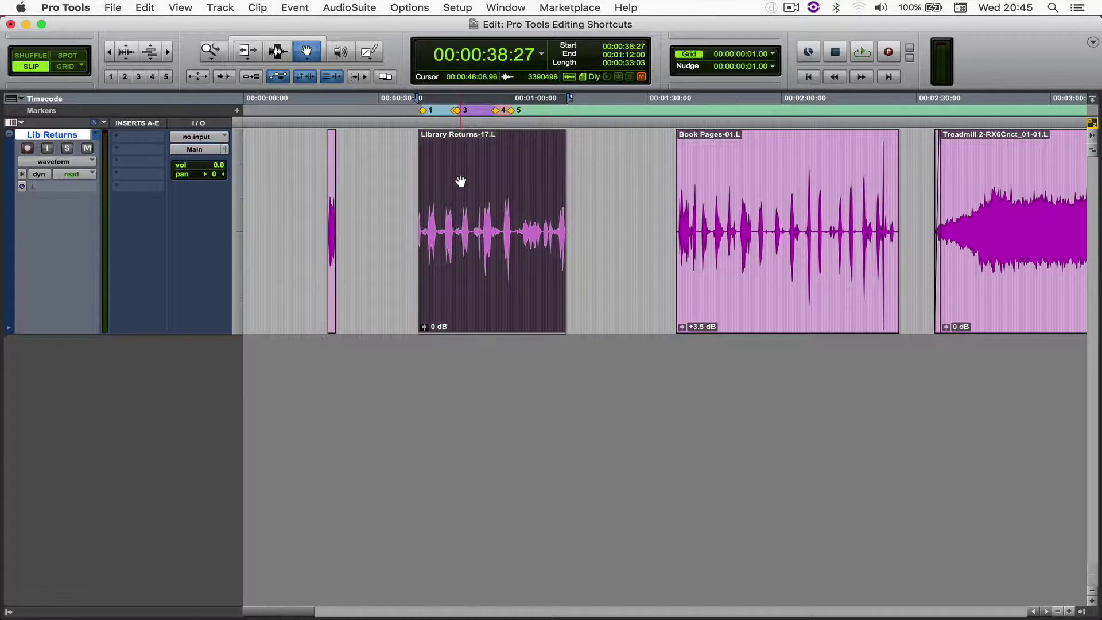
# Place the edit cursor exactly at the short clip's end, 00:00:20:18, and snap the start of Library Returns-17.L to it.
pyautogui.press('F7')
pyautogui.click(334, 154)
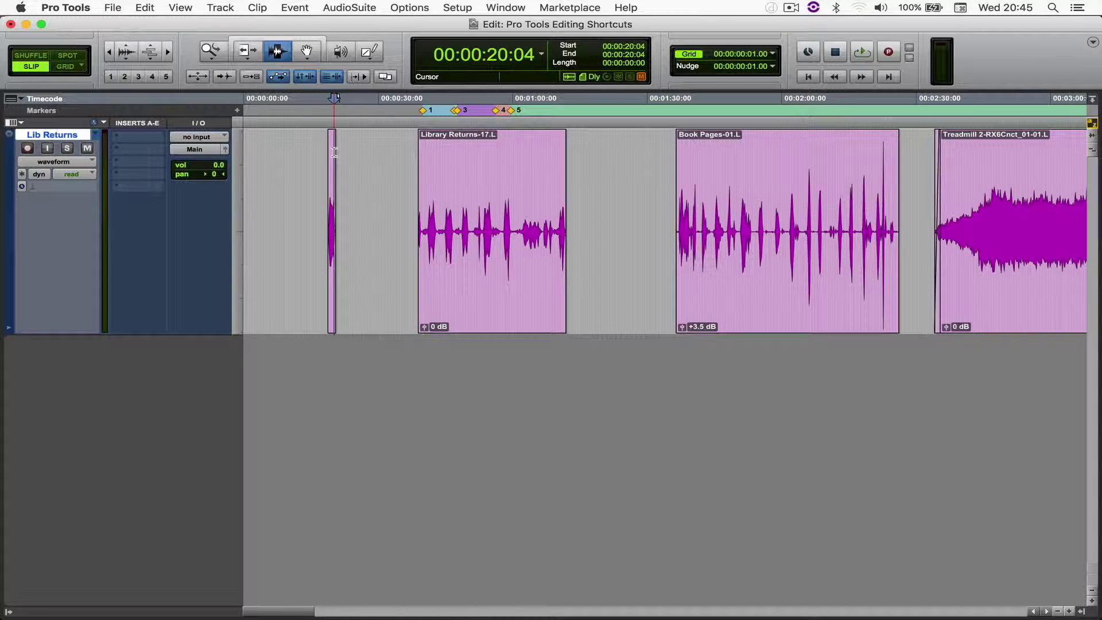
pyautogui.press('t')
pyautogui.hscroll(5, 390, 167)
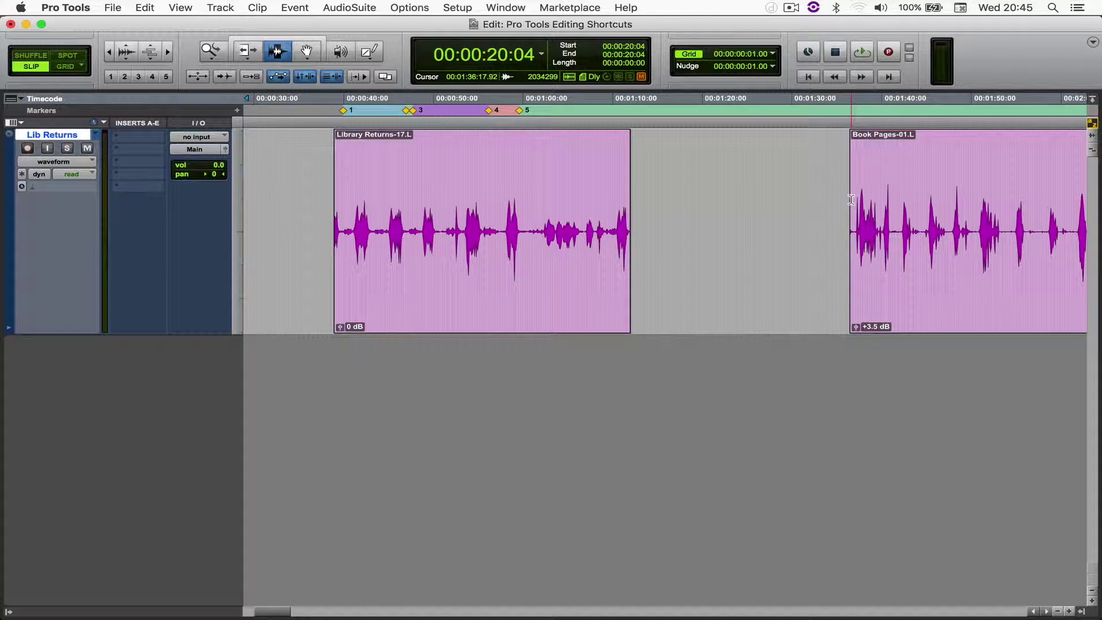
pyautogui.press('r')
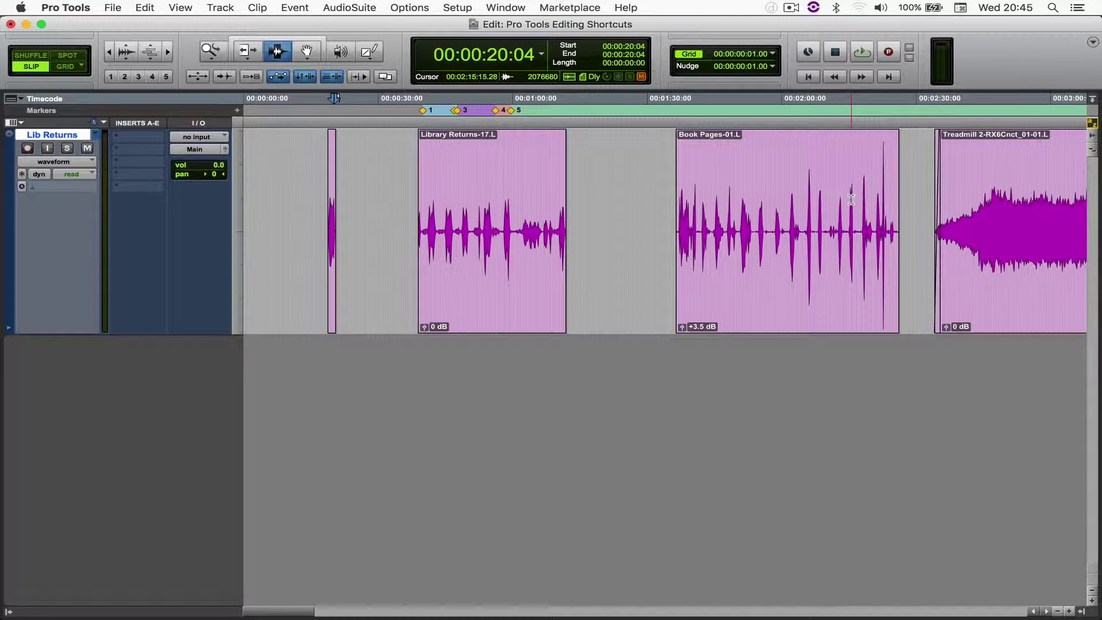
pyautogui.click(344, 170)
pyautogui.press('t')
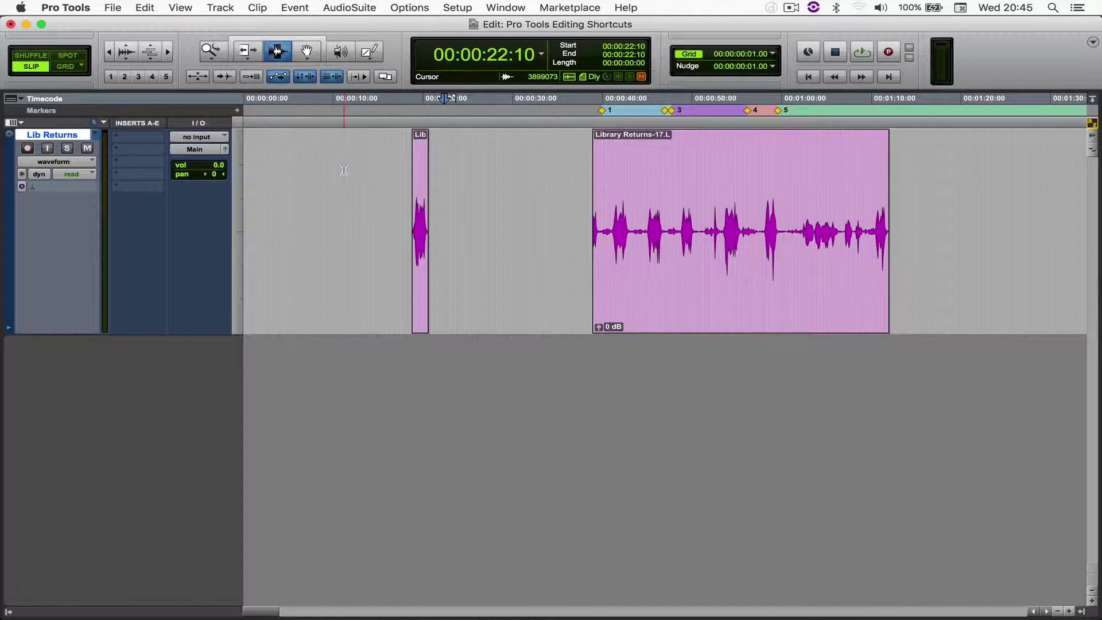
pyautogui.click(419, 195)
pyautogui.press('t')
pyautogui.press('t')
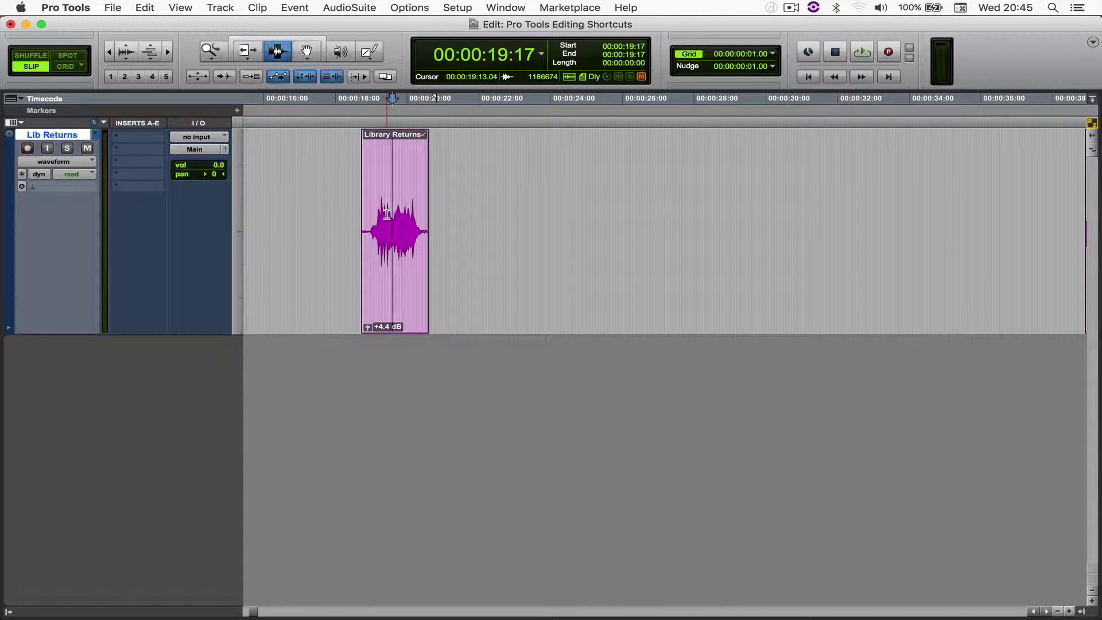
pyautogui.click(428, 181)
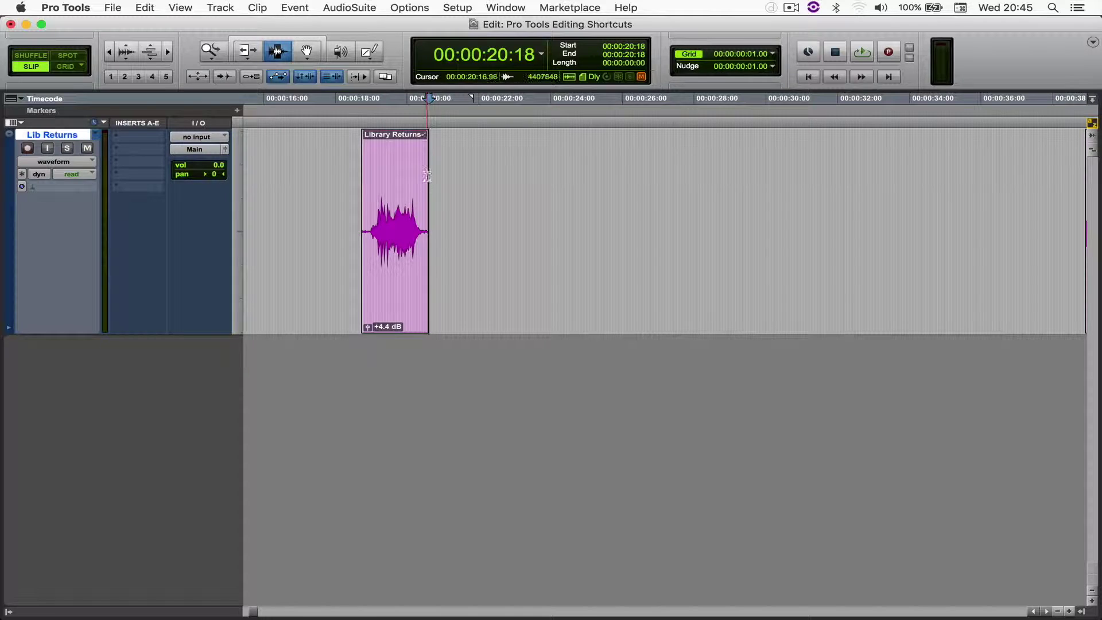
pyautogui.press('r')
pyautogui.press('r')
pyautogui.click(308, 52)
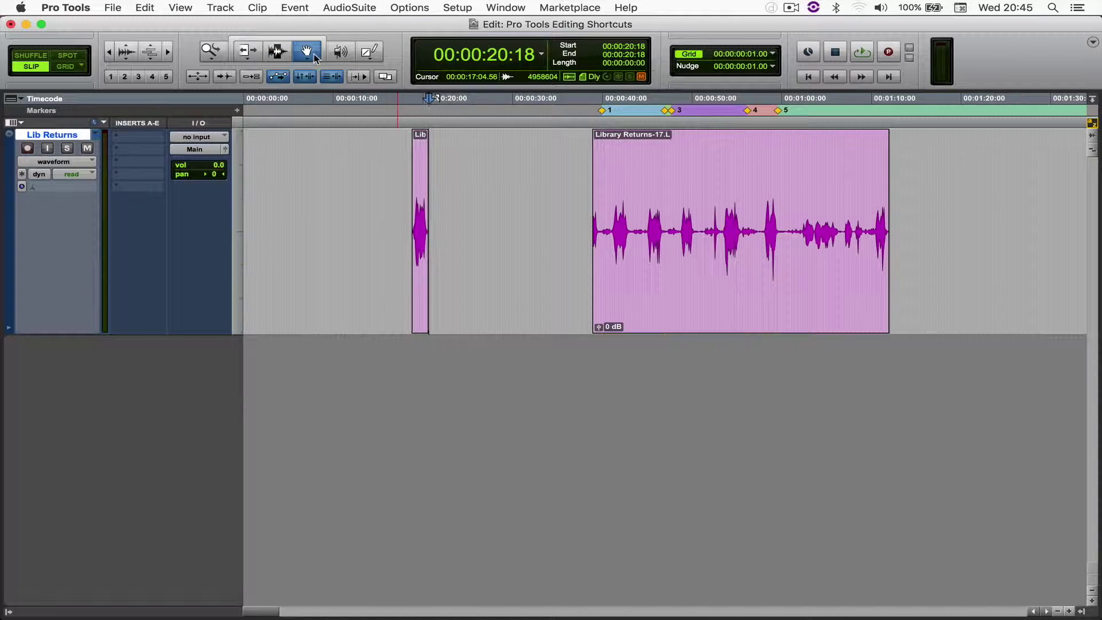
pyautogui.keyDown('ctrl'); pyautogui.click(637, 244); pyautogui.keyUp('ctrl')
# Place the edit cursor at the start of Book Pages-01.L, 00:01:36:13, and snap the end of Library Returns-17.L to it.
pyautogui.hscroll(3, 637, 243)
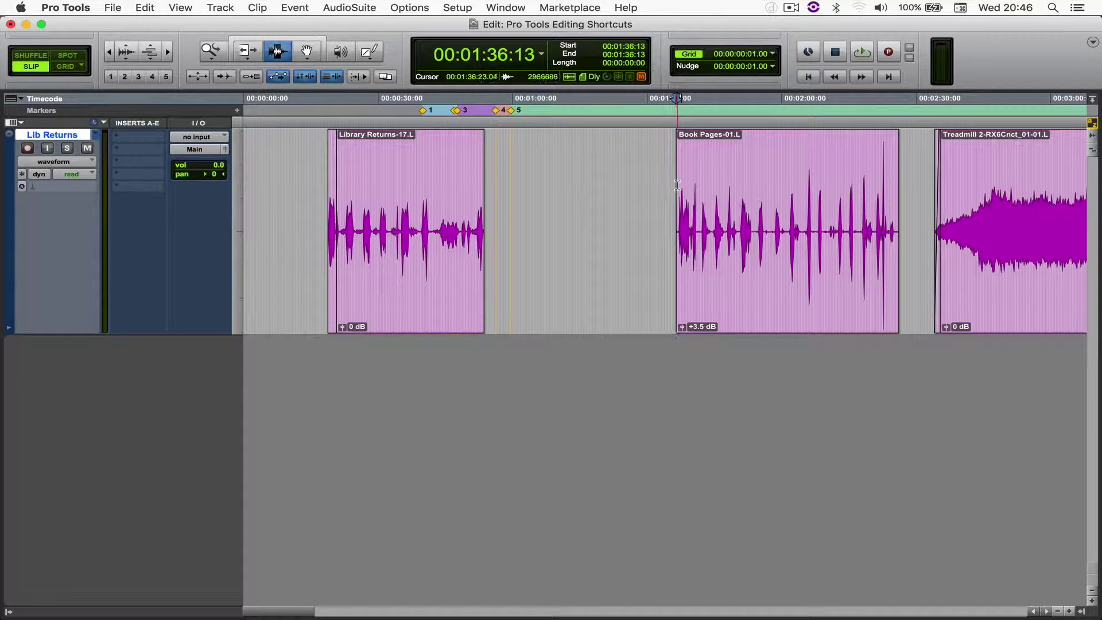
pyautogui.click(605, 168)
pyautogui.press('Tab')
pyautogui.press('F8')
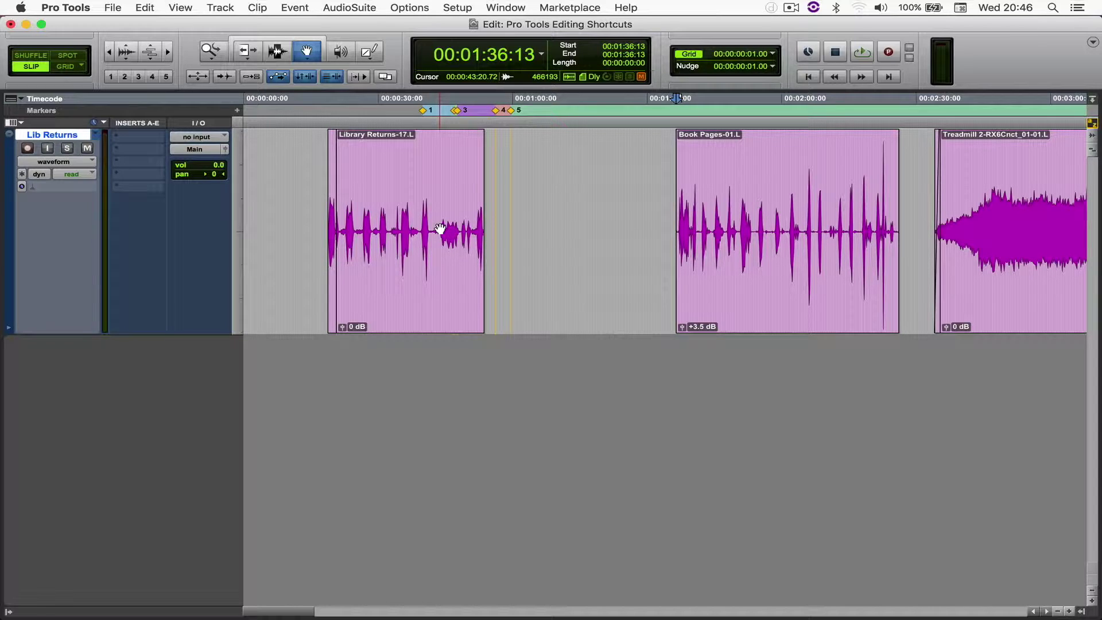
pyautogui.keyDown('ctrl'); pyautogui.keyDown('super'); pyautogui.click(440, 229); pyautogui.keyUp('super'); pyautogui.keyUp('ctrl')
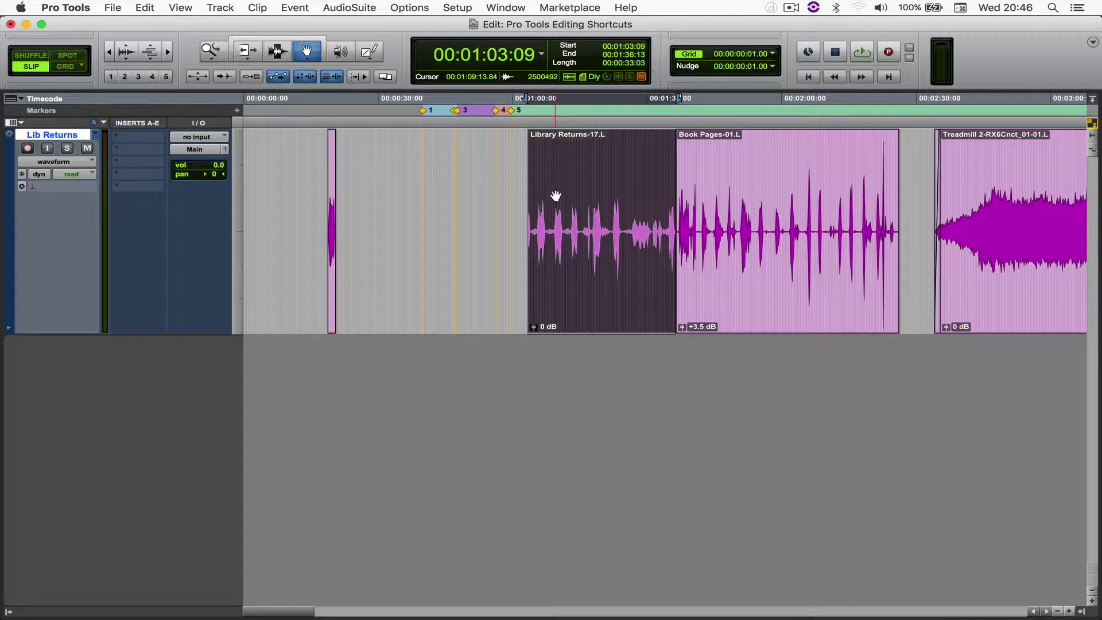
# Move Library Returns-17.L back to 00:00:34:14 and bring up the Snap to commands to check their exact names.
pyautogui.moveTo(556, 196); pyautogui.dragTo(440, 199)
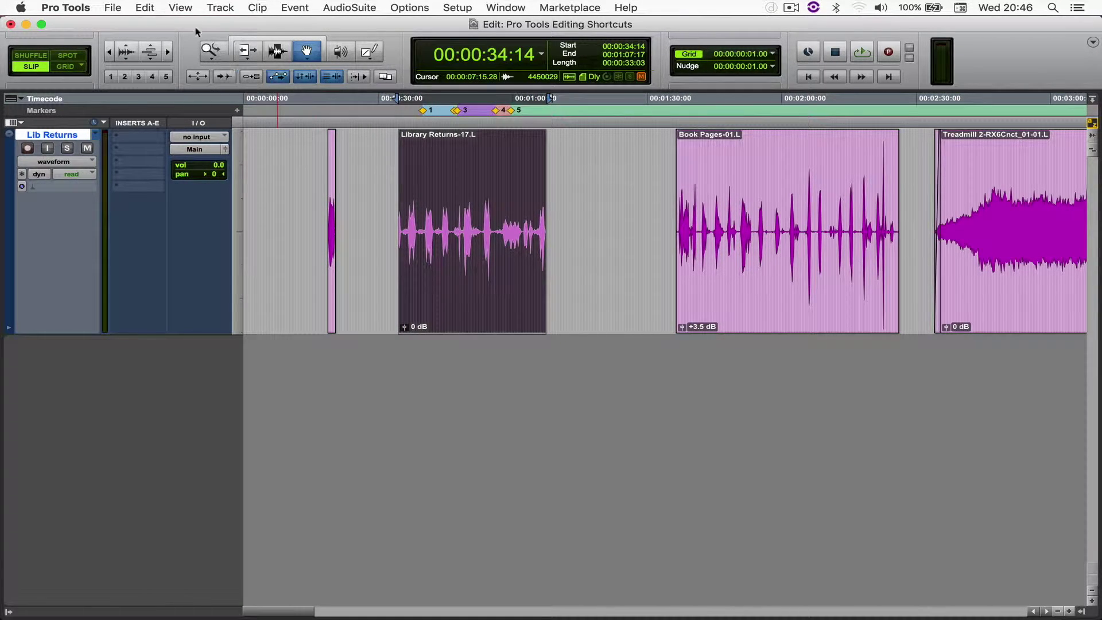
pyautogui.click(137, 8)
pyautogui.moveTo(179, 294)
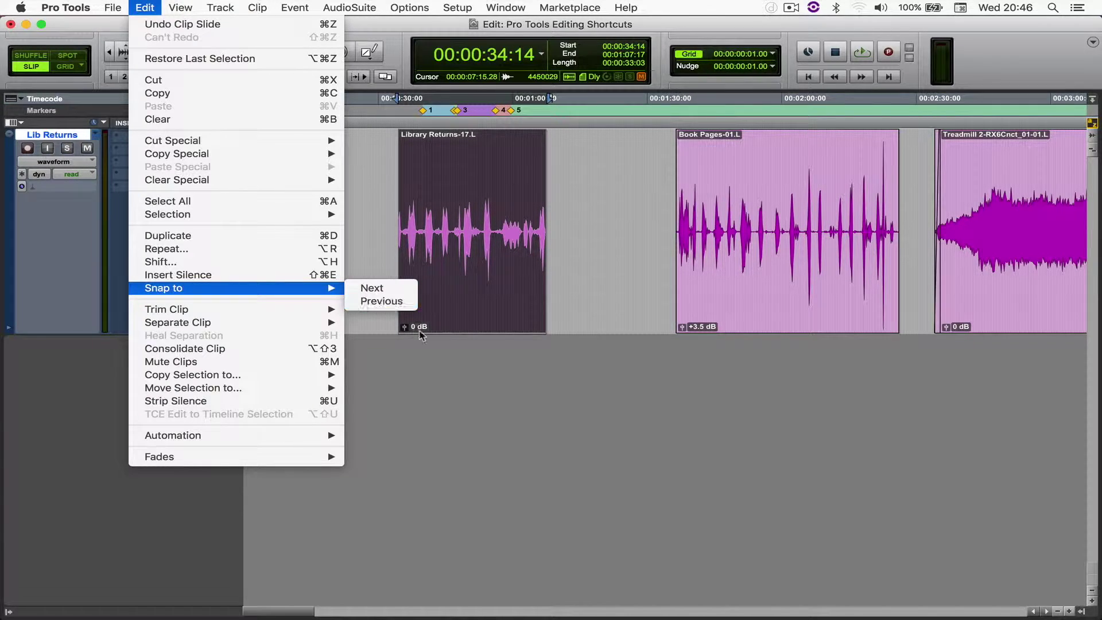
# Switch to System Preferences and add a Pro Tools app shortcut for the menu command Next, assigned to Option+period.
pyautogui.press('super+Tab')
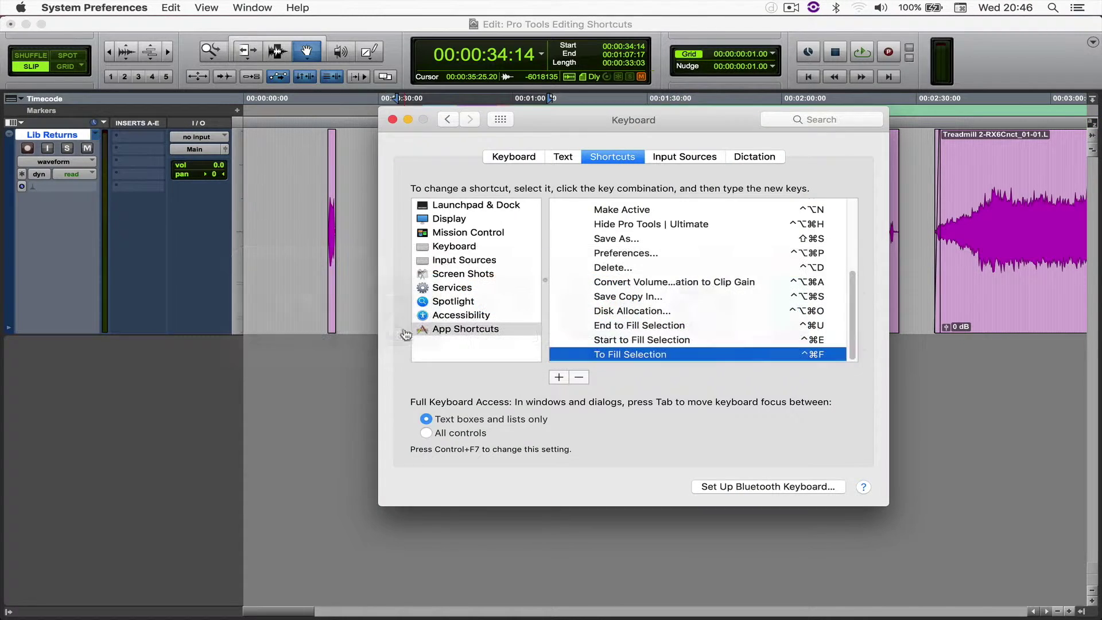
pyautogui.click(559, 378)
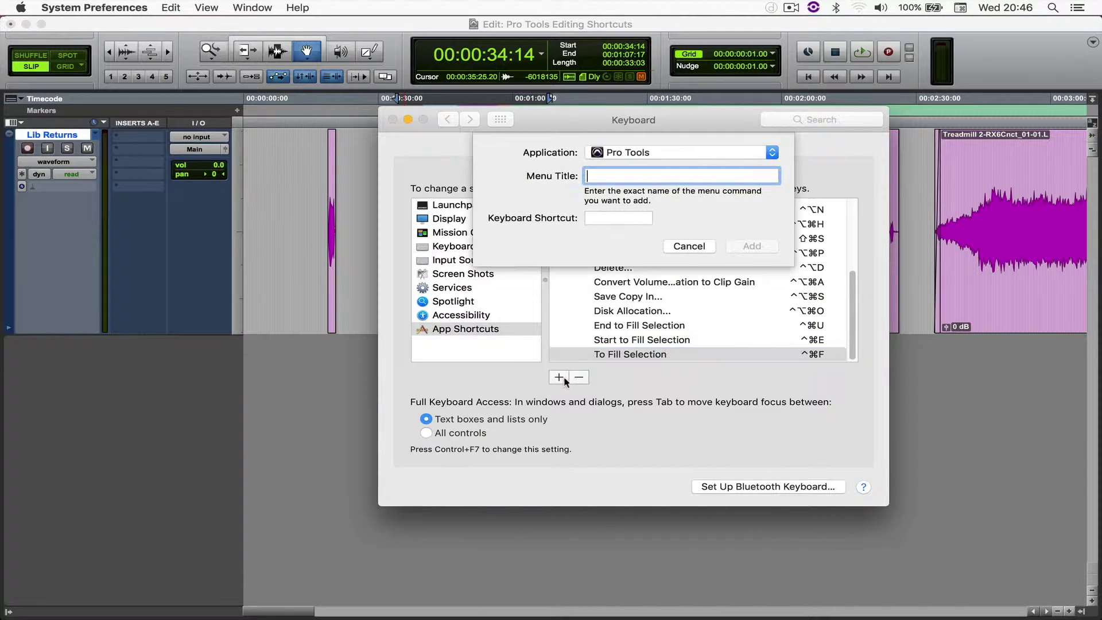
pyautogui.press('Tab')
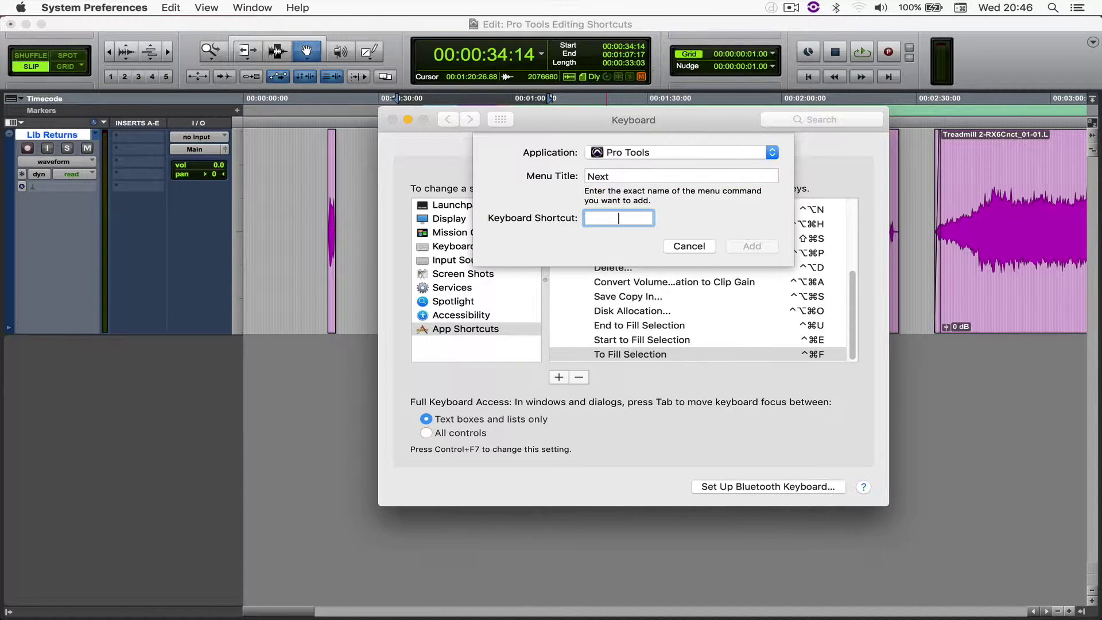
pyautogui.hotkey('alt', '.')
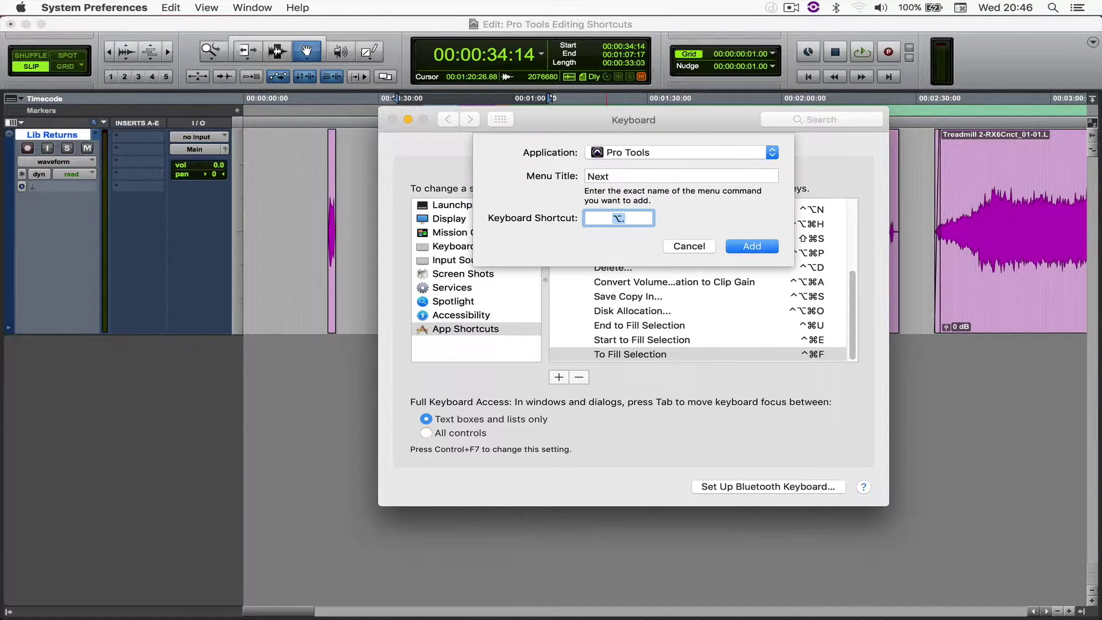
pyautogui.press('Return')
# Add a Pro Tools app shortcut for the menu command Previous, assigned to Option+comma, and quit System Preferences.
pyautogui.click(560, 376)
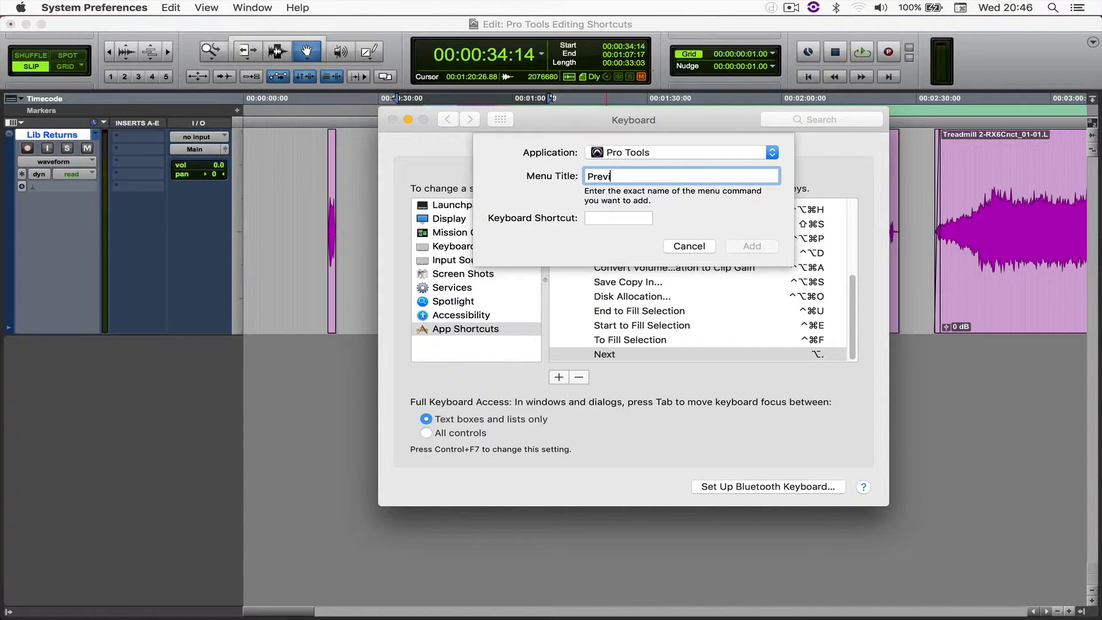
pyautogui.press('Tab')
pyautogui.hotkey('alt', ',')
pyautogui.press('Return')
pyautogui.press('super+q')
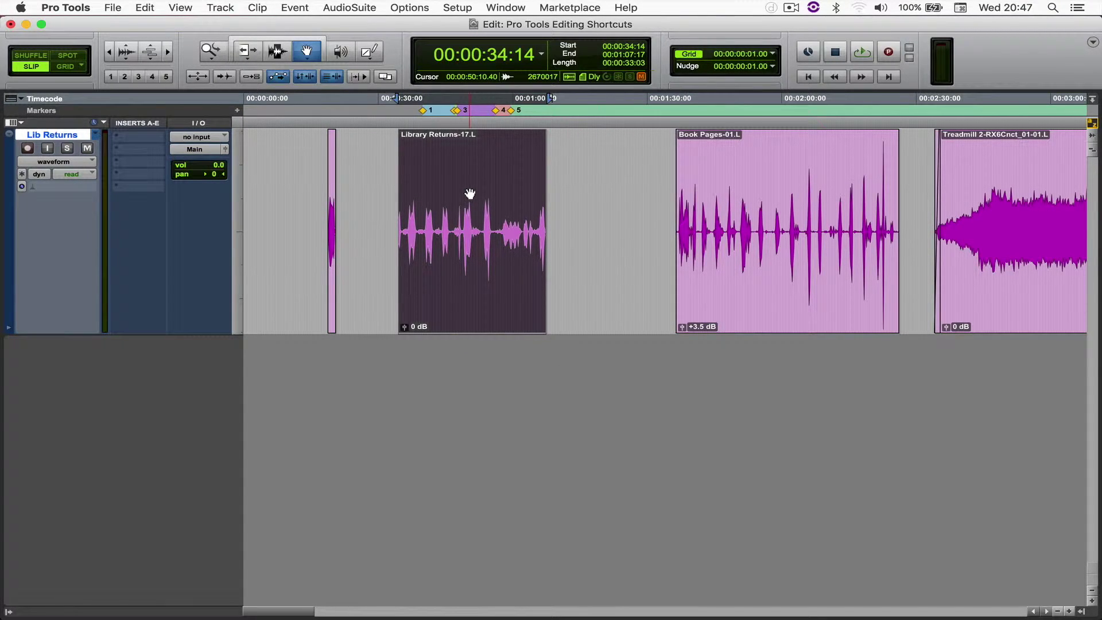
# Snap Library Returns-17.L to the next clip, Book Pages-01.L, and back to the previous short clip at 00:00:20:18.
pyautogui.hotkey('alt', '.')
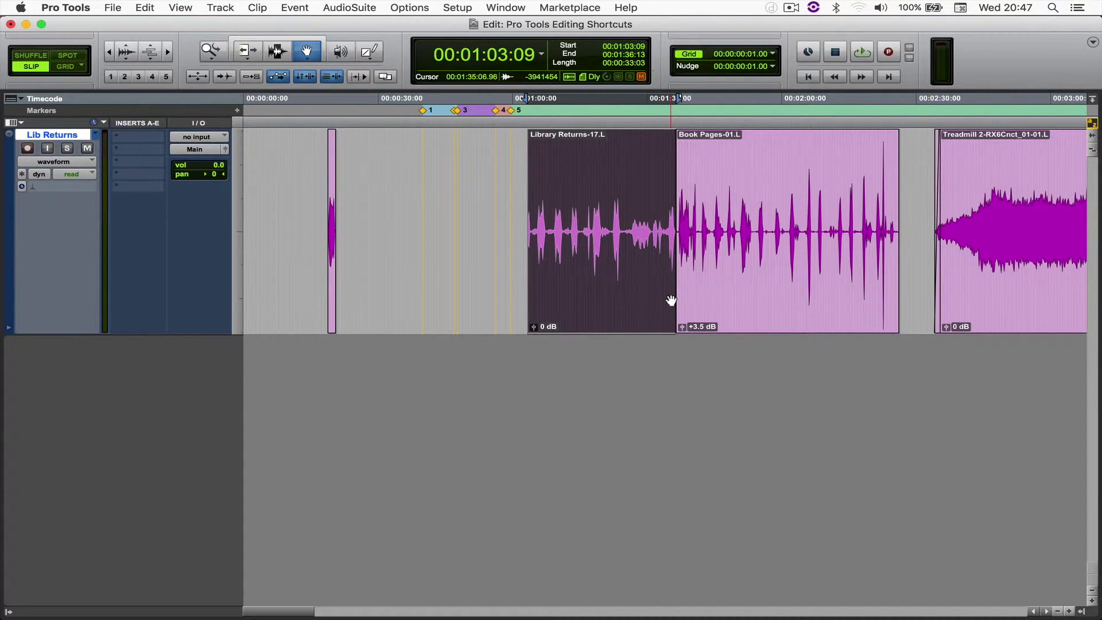
pyautogui.hotkey('alt', ',')
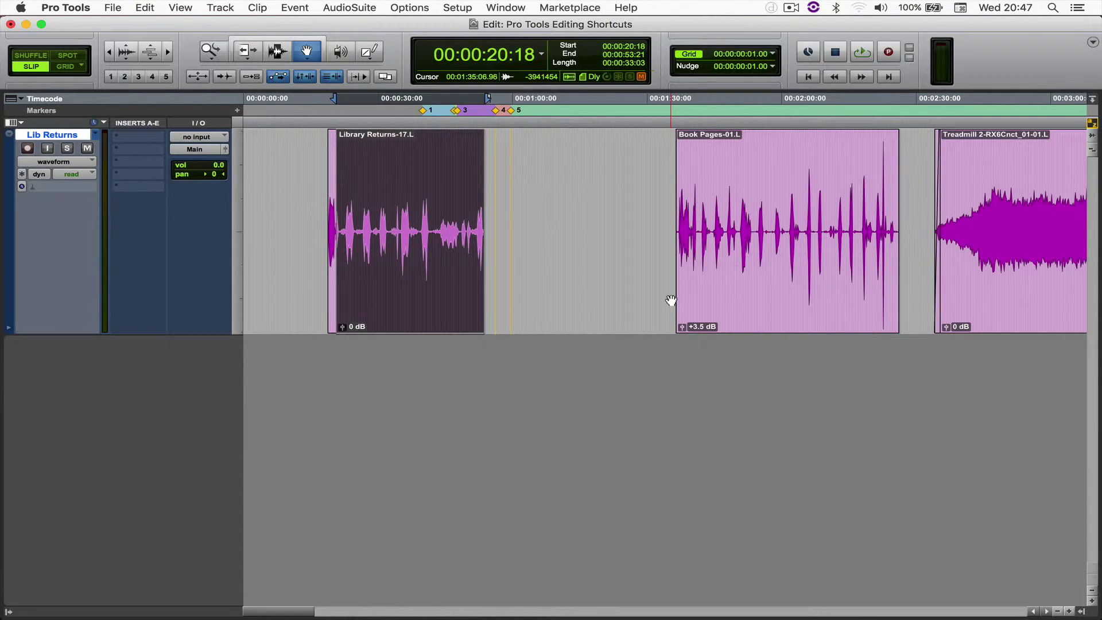